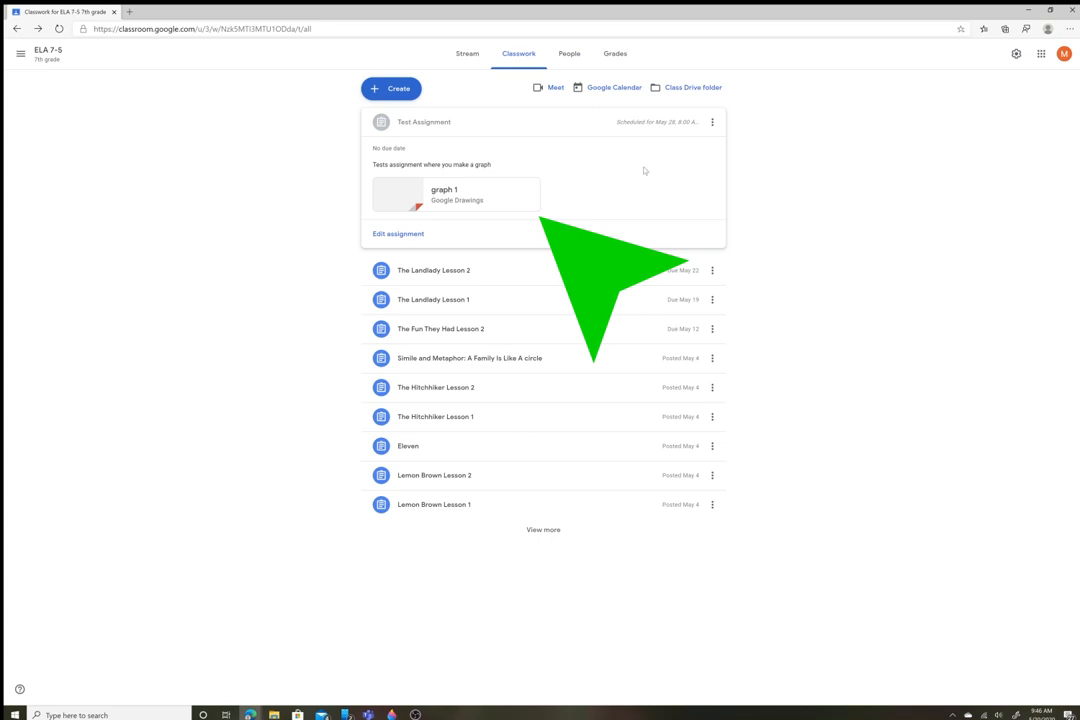
Open the graph 1 drawing and draw a straight line three squares long across the y-axis, one gridline above the x-axis
left_click(444, 190)
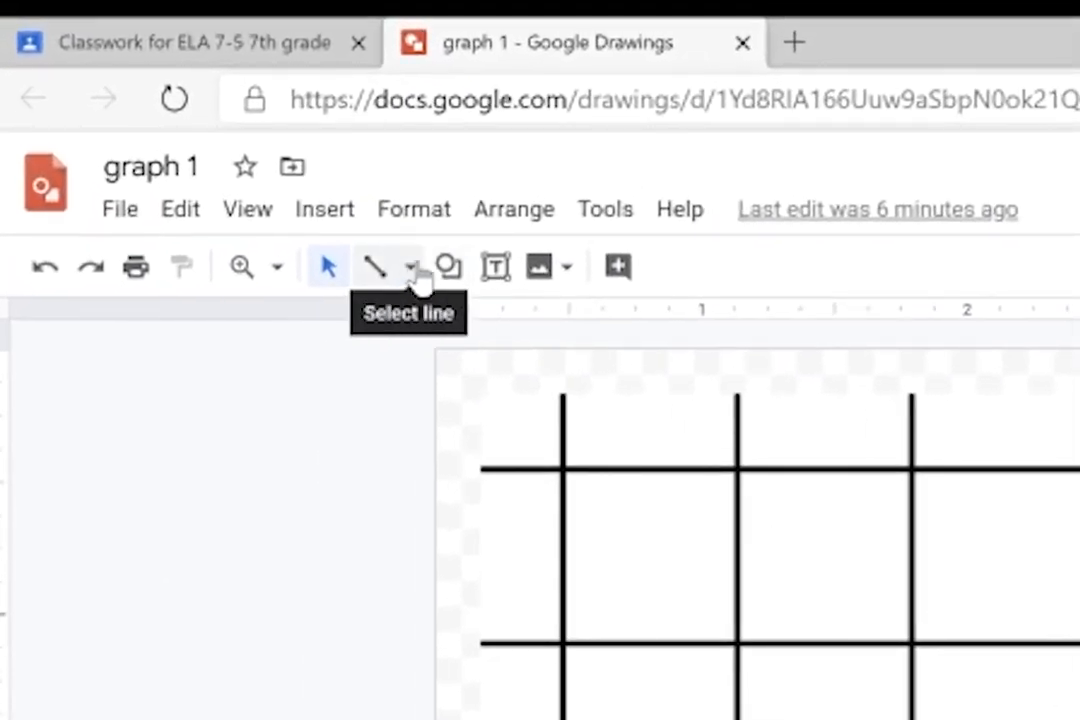
left_click(416, 276)
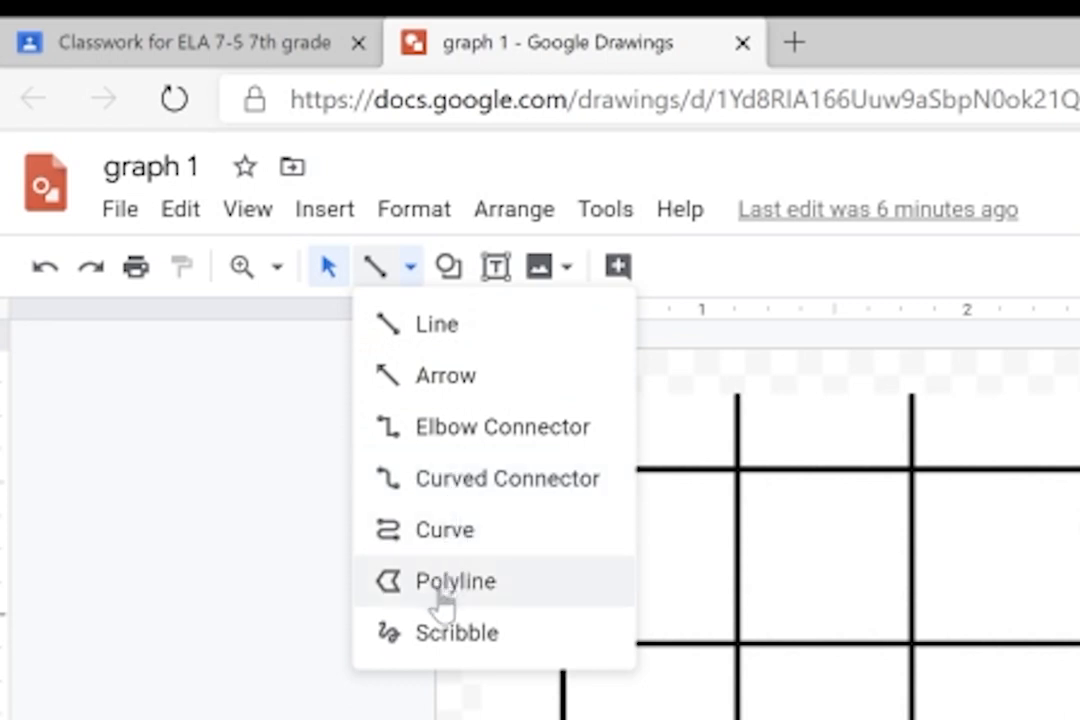
left_click(449, 339)
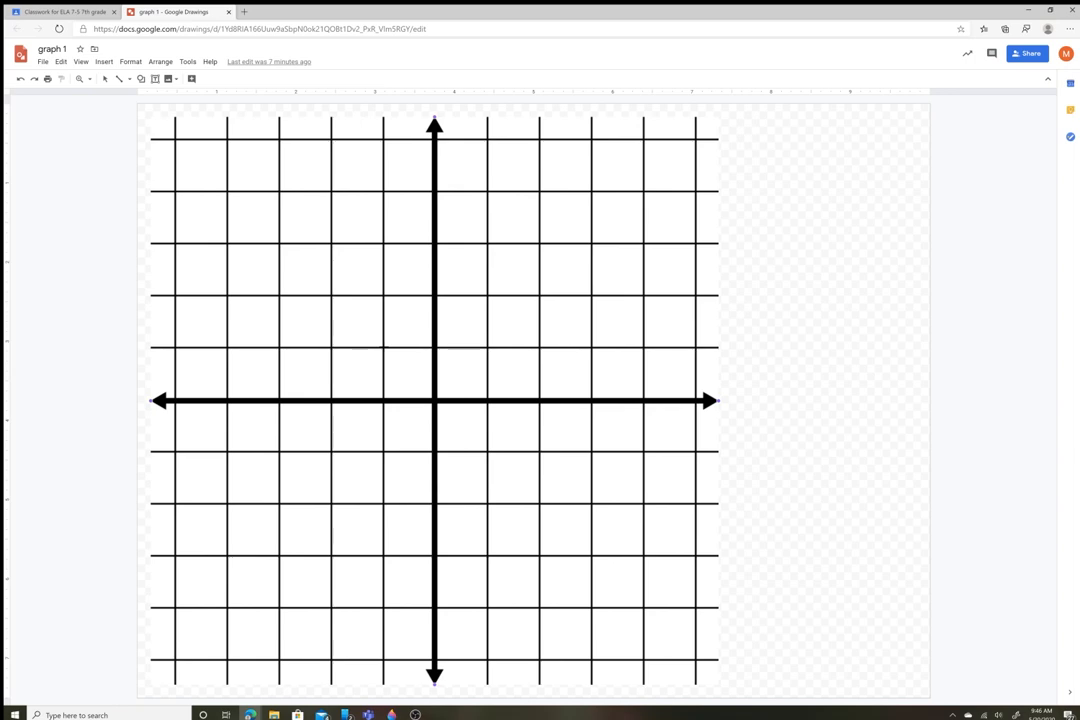
left_click_drag(391, 347, 539, 348)
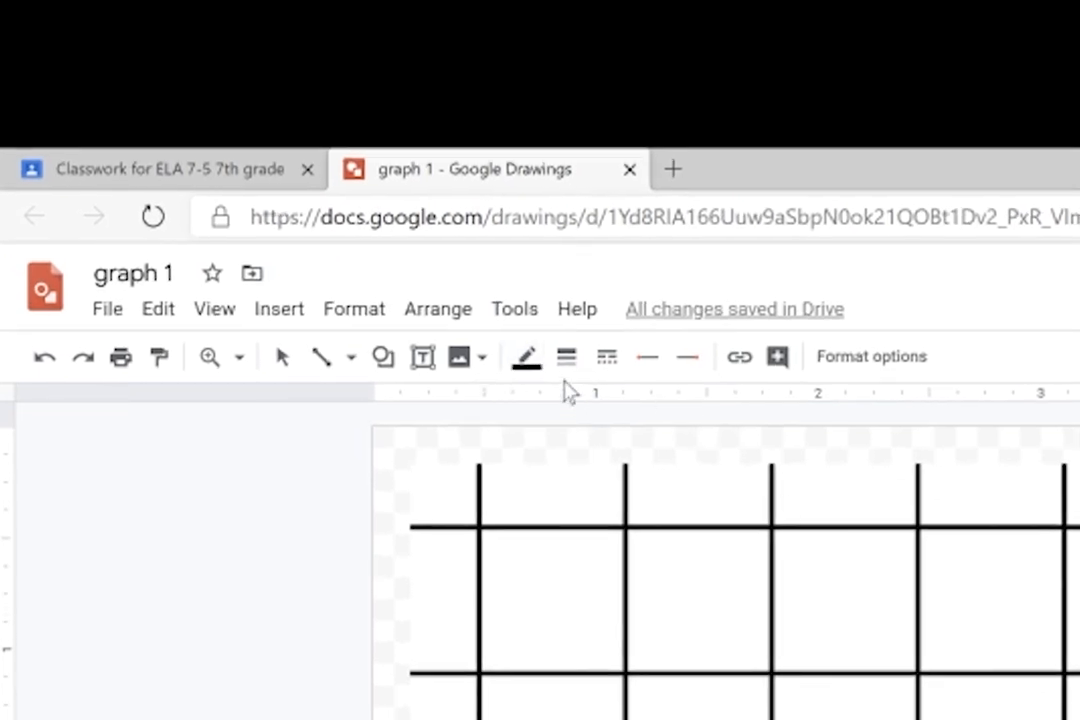
Set the new line's color to red and its weight to 3px
left_click(526, 362)
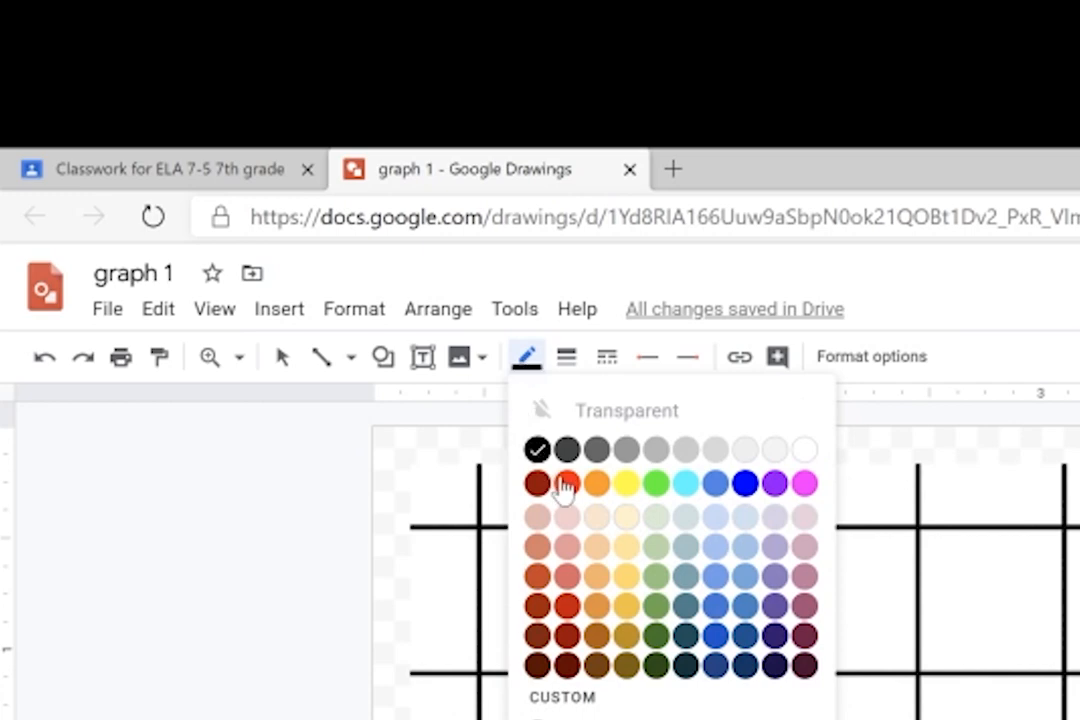
left_click(566, 483)
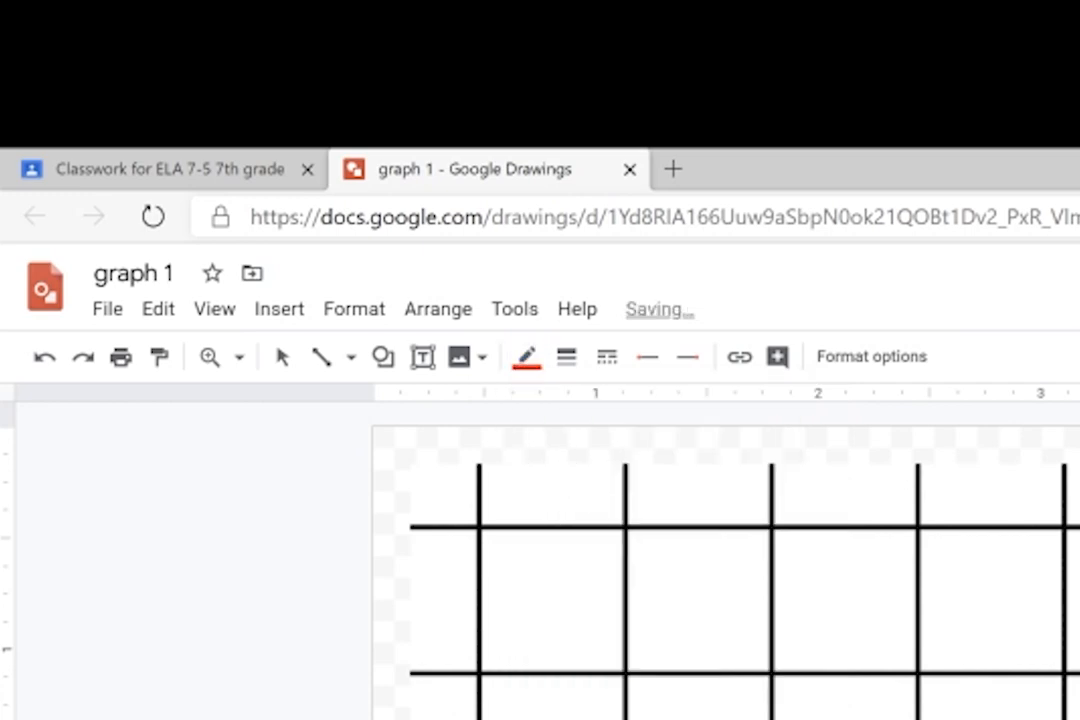
left_click(567, 362)
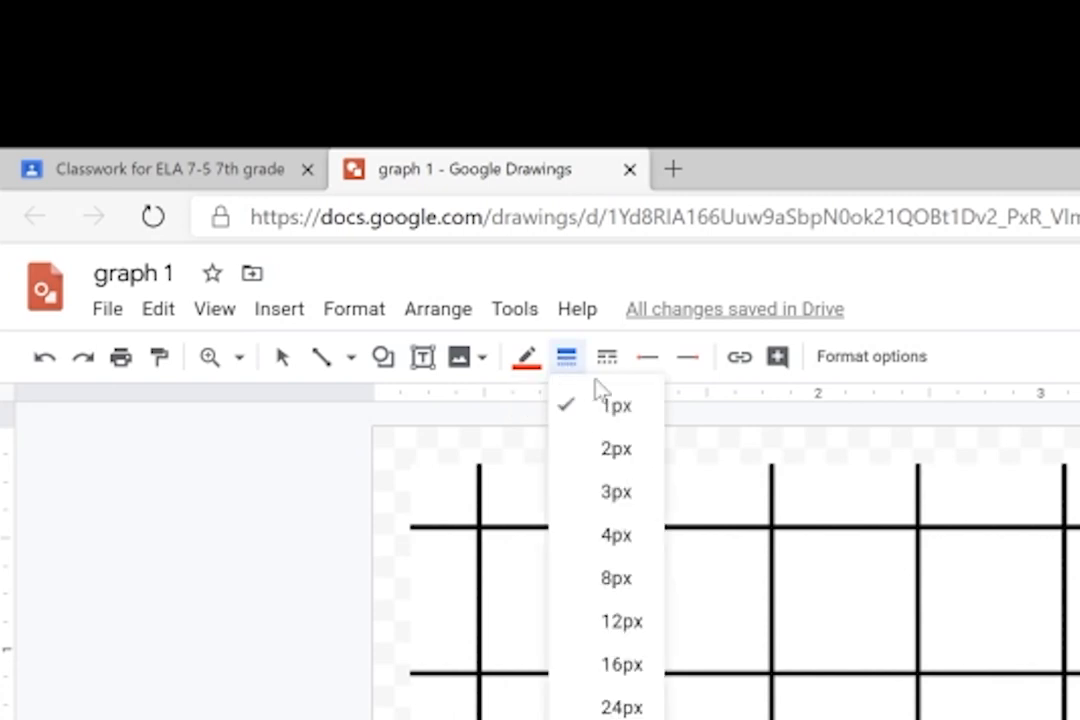
left_click(613, 492)
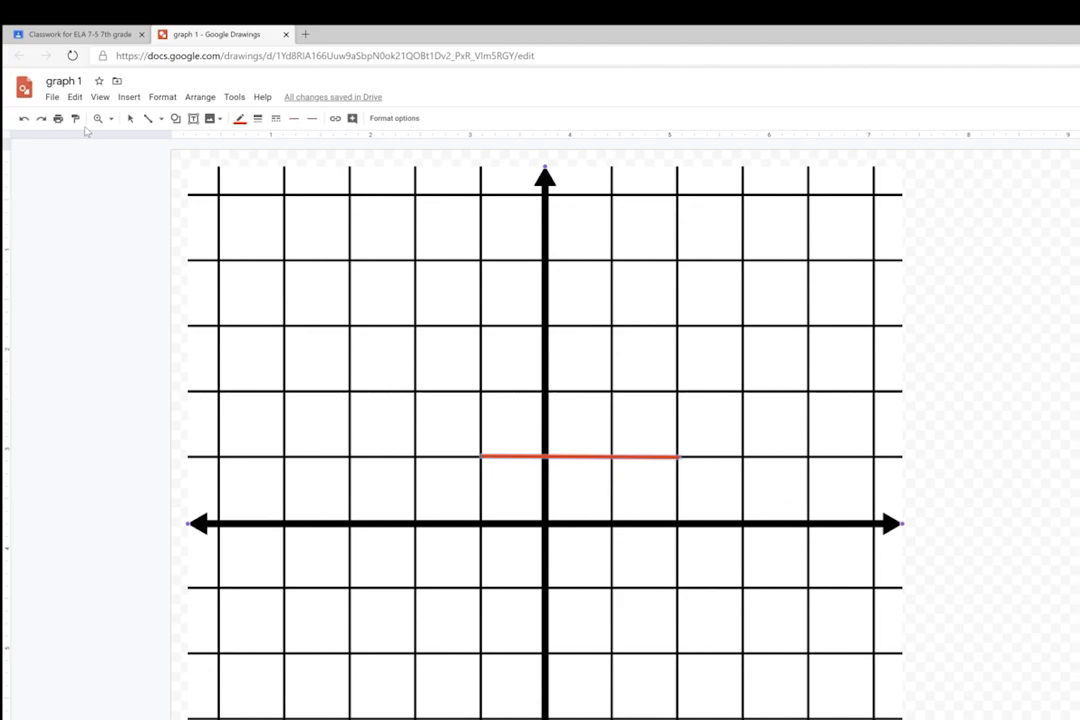
left_click(848, 450)
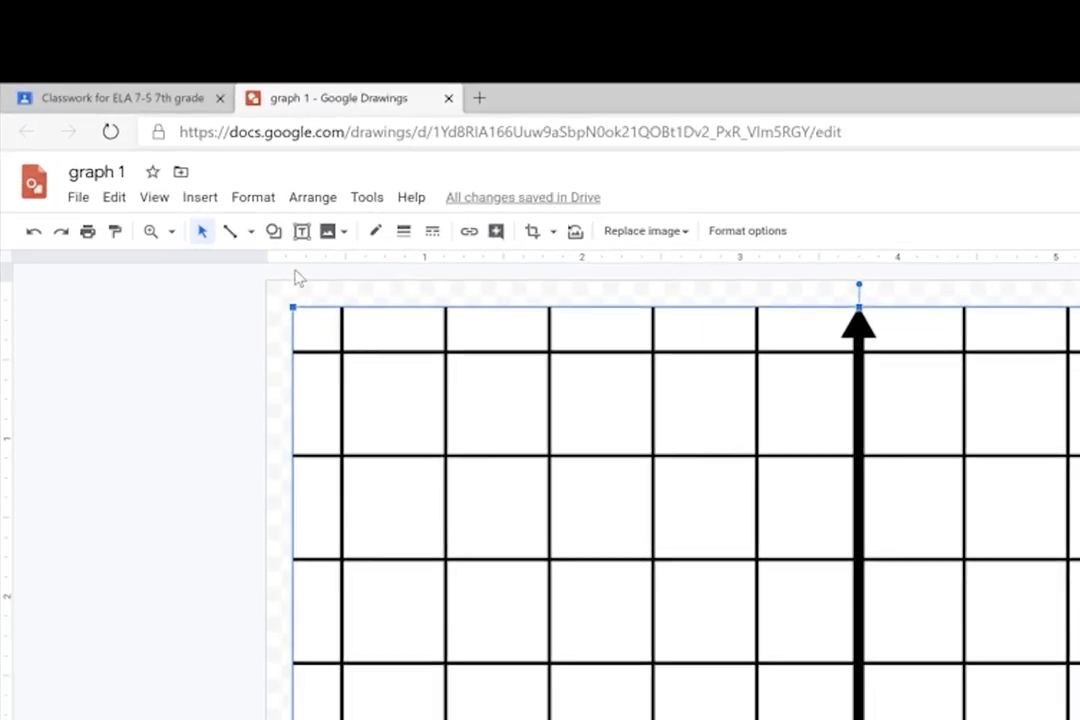
Draw a right triangle about three grid squares wide in the graph's upper-left quadrant
left_click(141, 80)
mouse_move(453, 414)
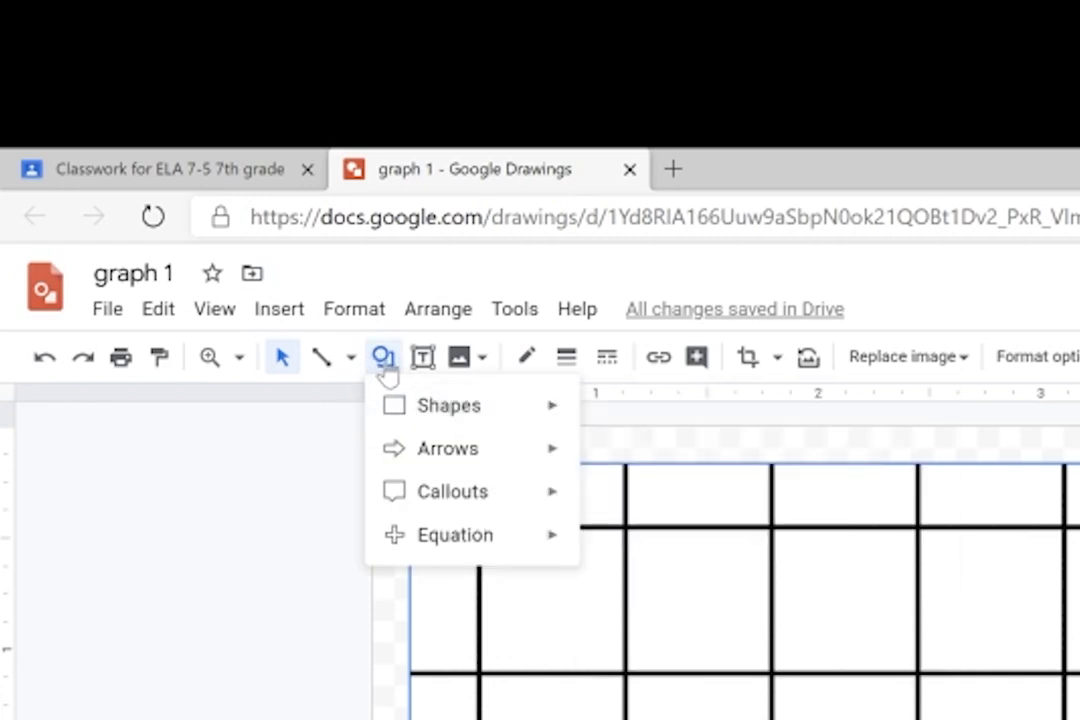
mouse_move(470, 502)
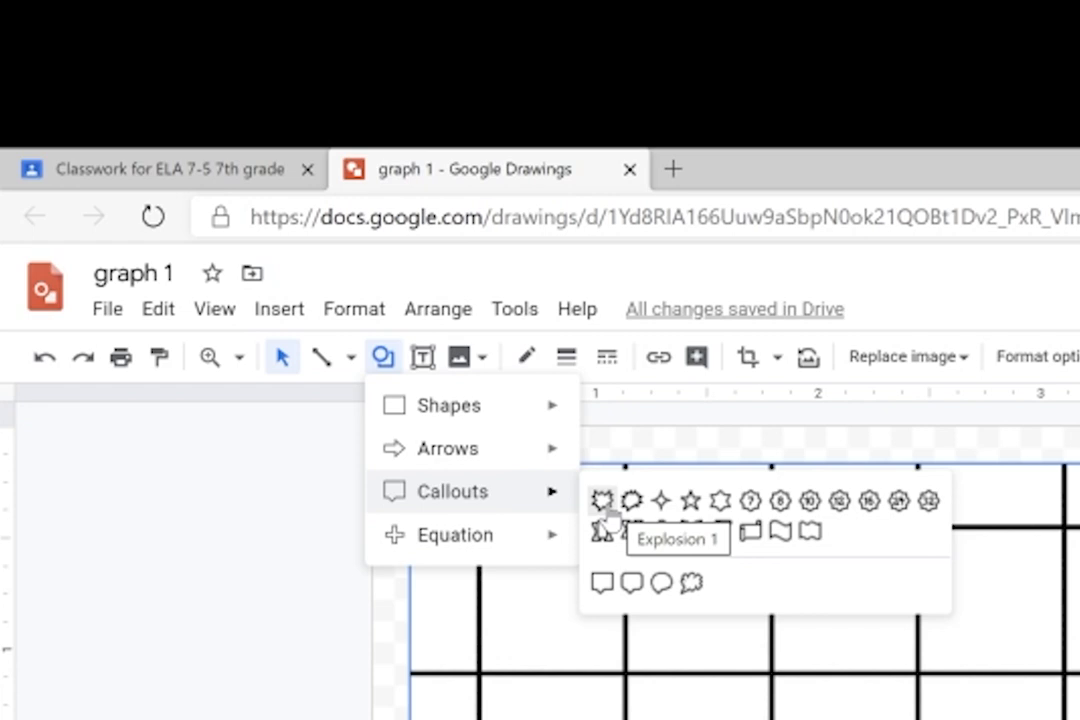
mouse_move(537, 548)
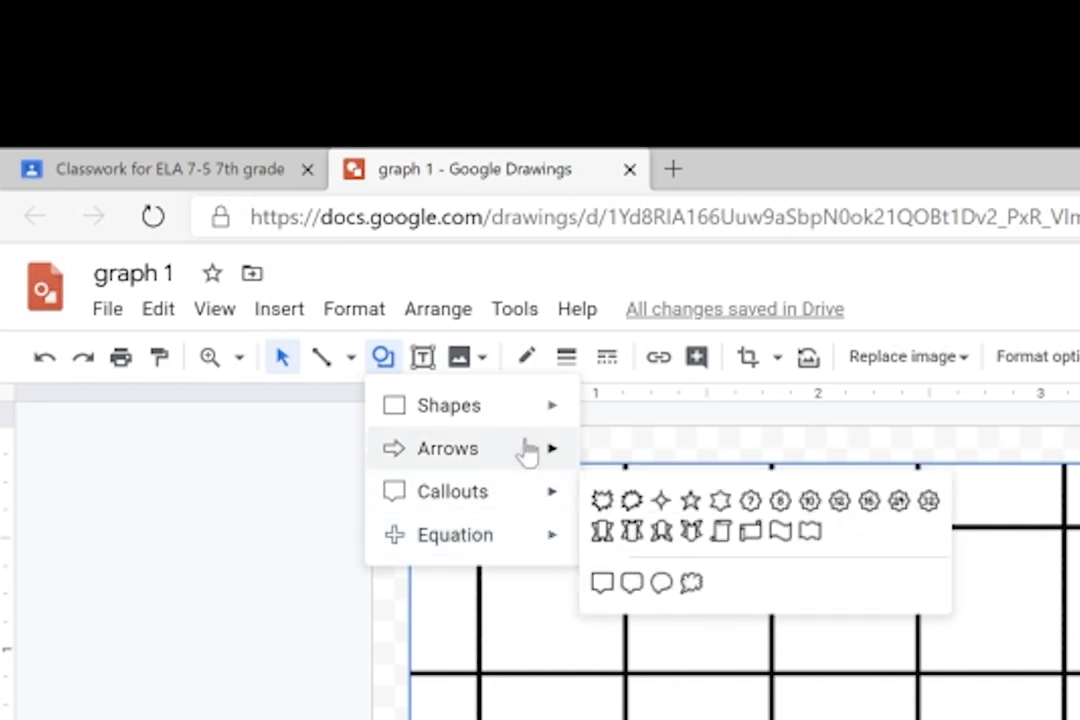
mouse_move(524, 418)
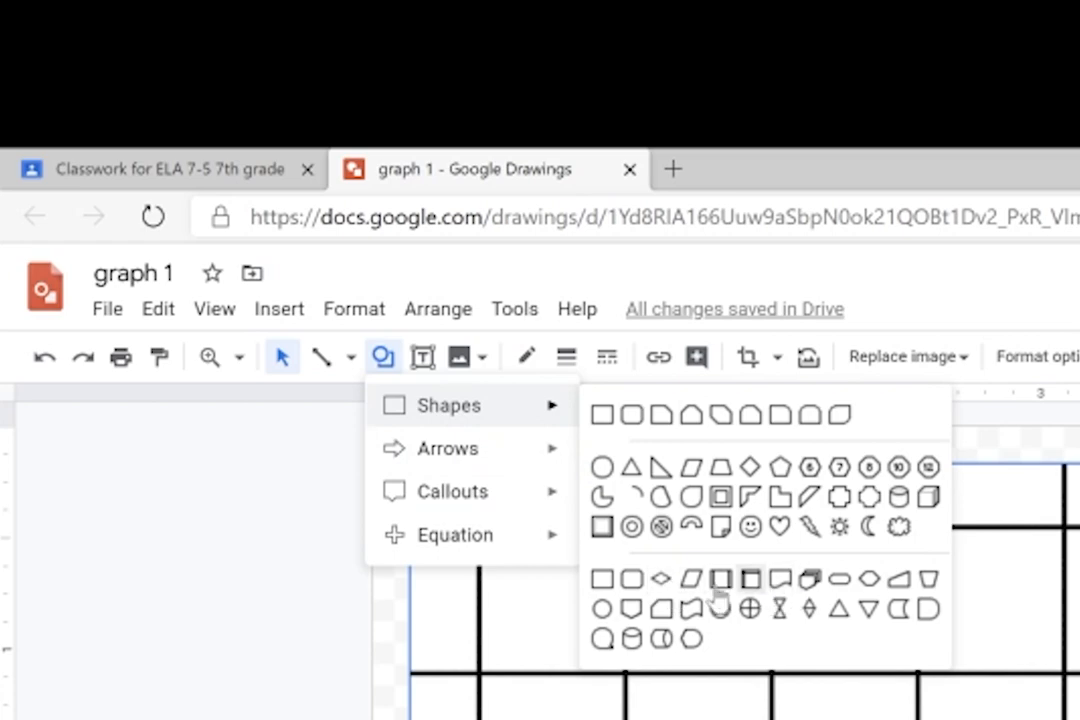
left_click(655, 466)
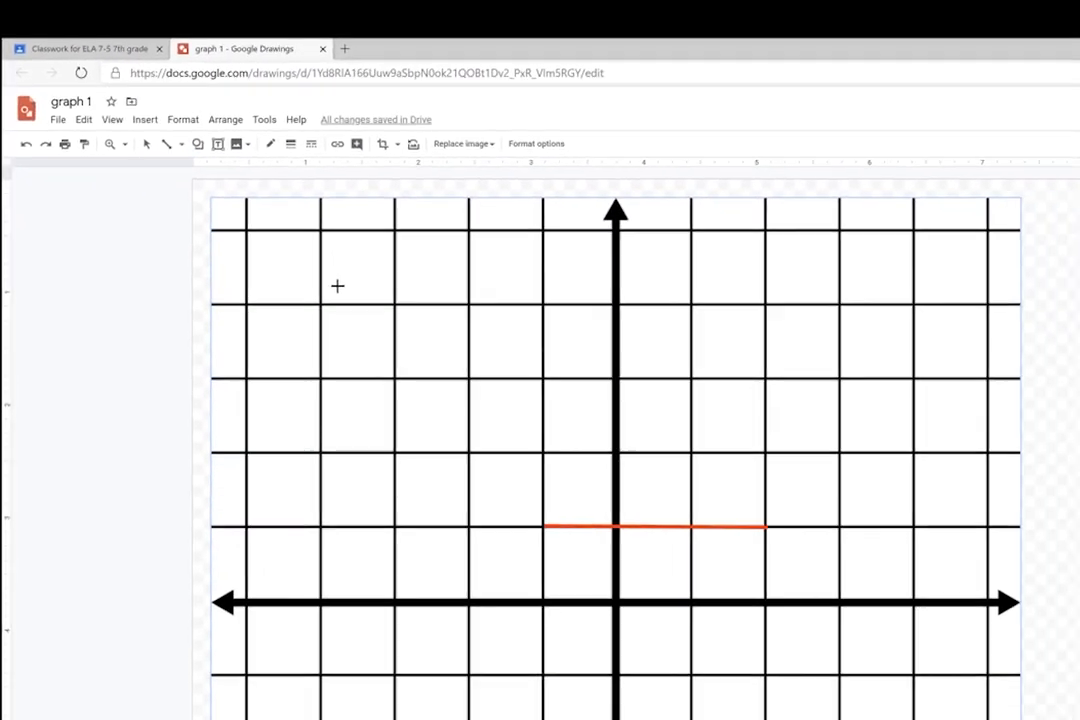
left_click_drag(337, 286, 479, 399)
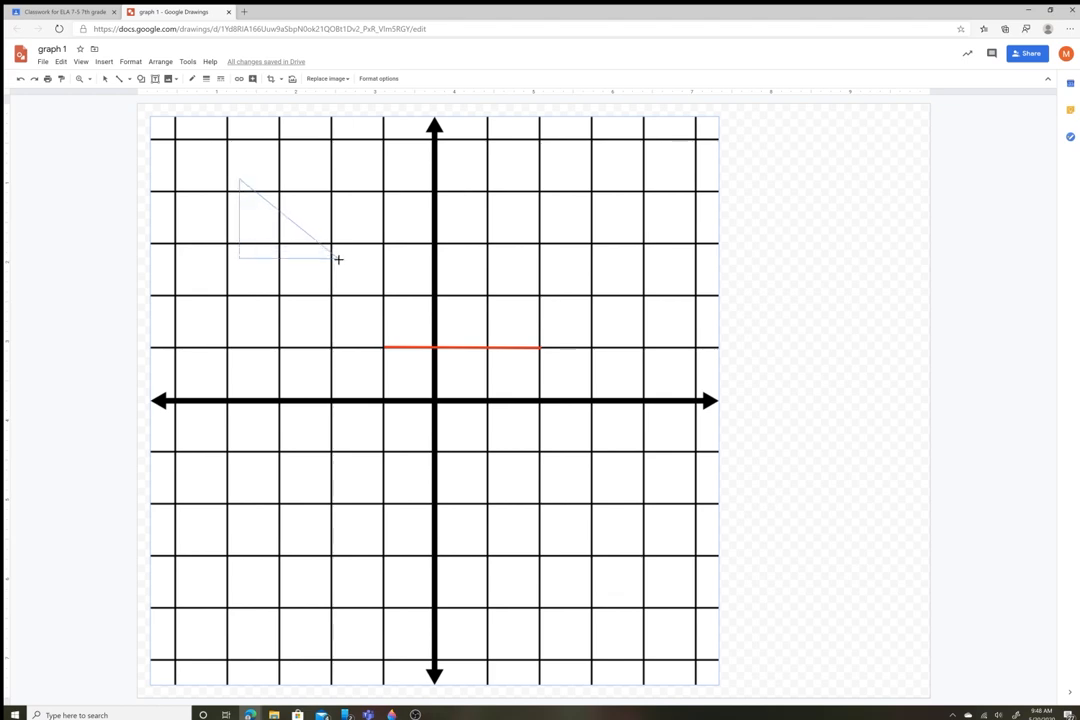
mouse_move(338, 259)
left_mouse_down()
mouse_move(366, 294)
mouse_move(388, 297)
mouse_move(314, 201)
mouse_move(309, 142)
mouse_move(398, 193)
mouse_move(391, 294)
mouse_move(376, 303)
mouse_move(383, 316)
mouse_move(411, 316)
left_mouse_up()
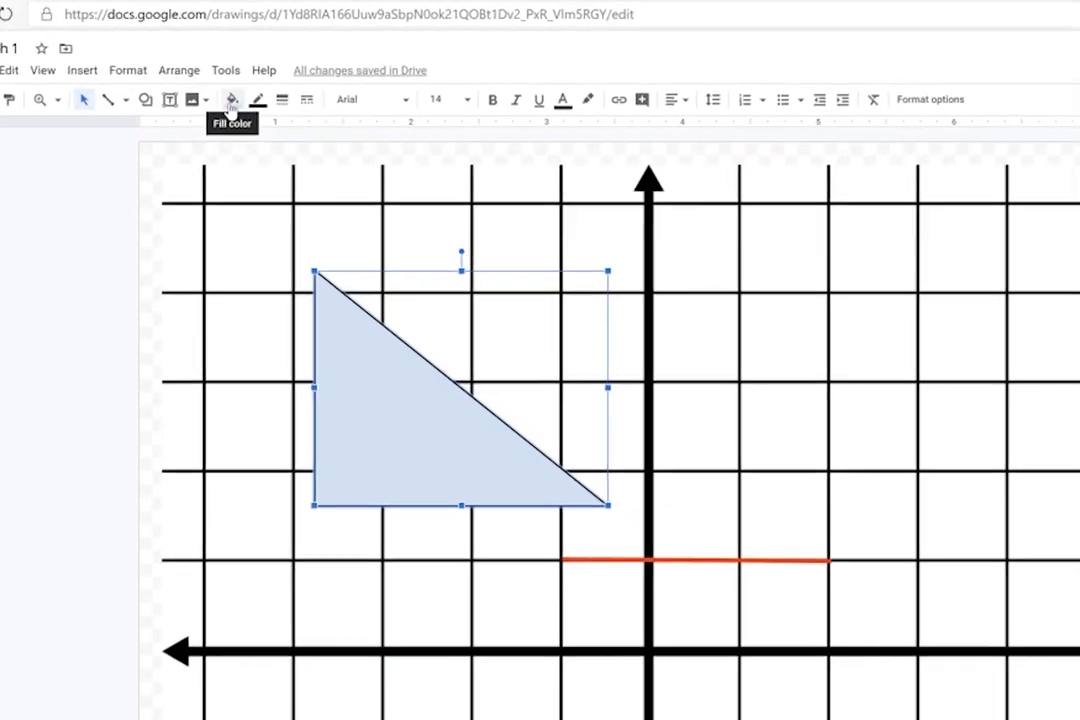
Try a transparent fill and a solid red fill on the triangle
left_click(250, 112)
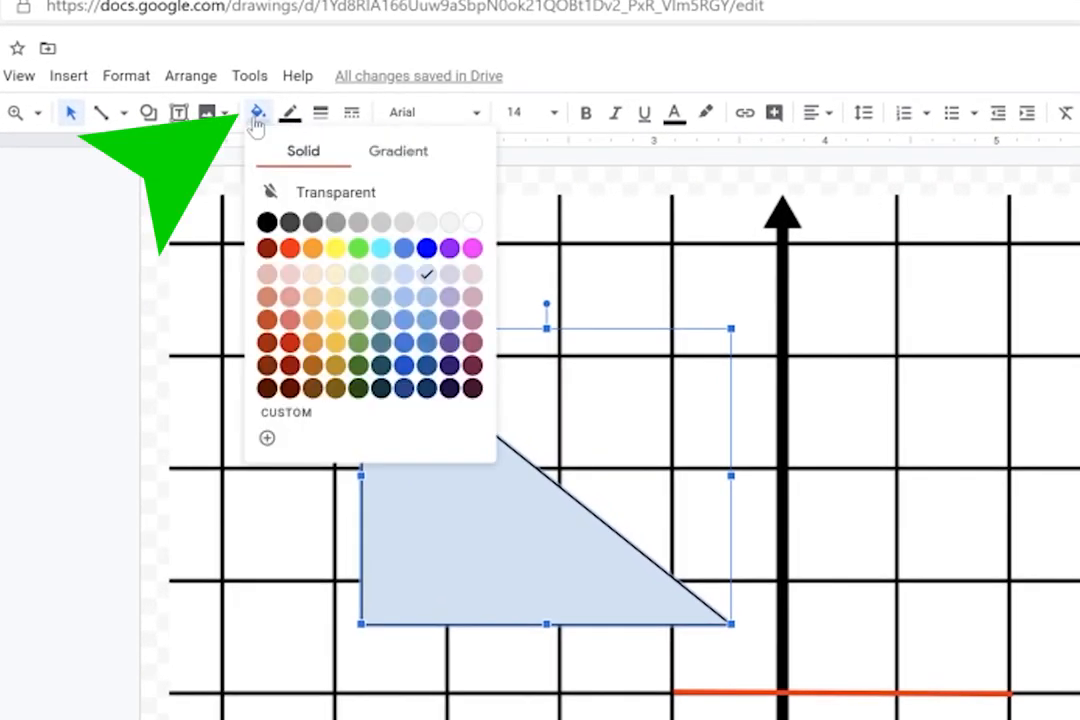
left_click(332, 196)
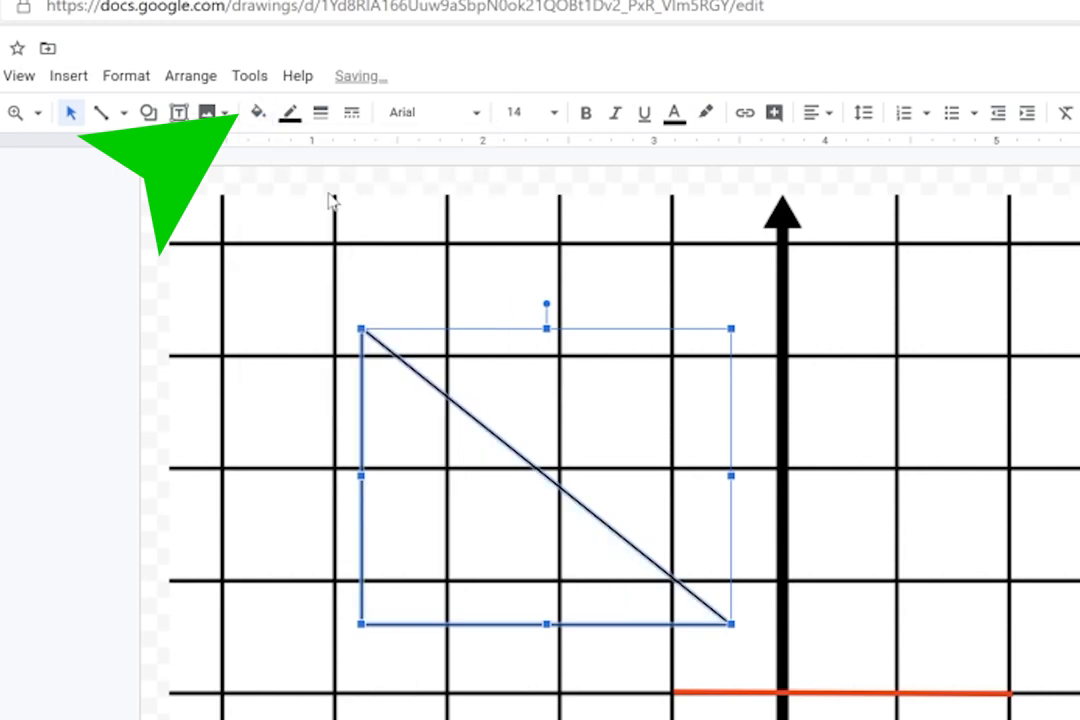
left_click(257, 116)
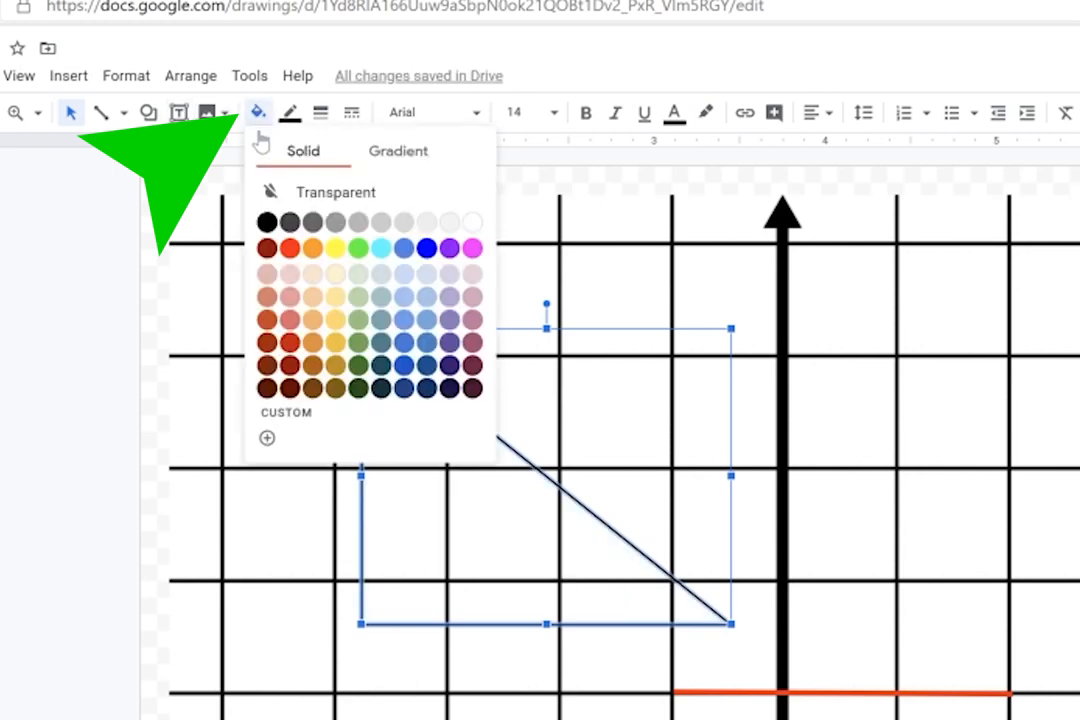
left_click(288, 248)
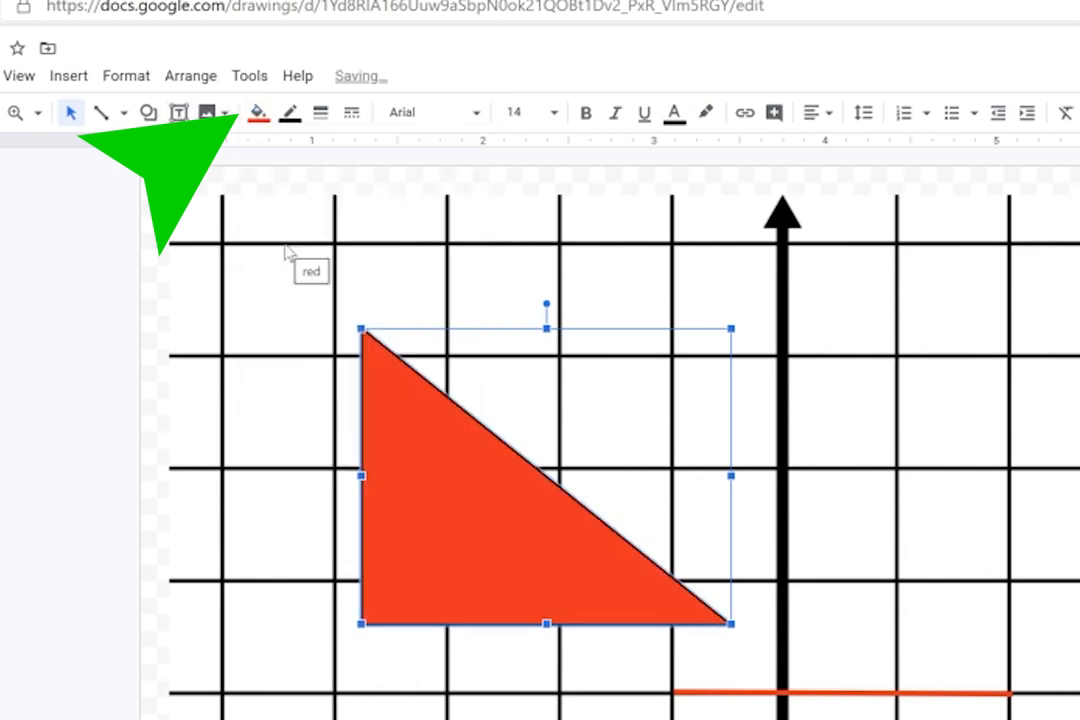
Set the triangle's fill to dark green and its border color to red
left_click(257, 112)
left_click(358, 364)
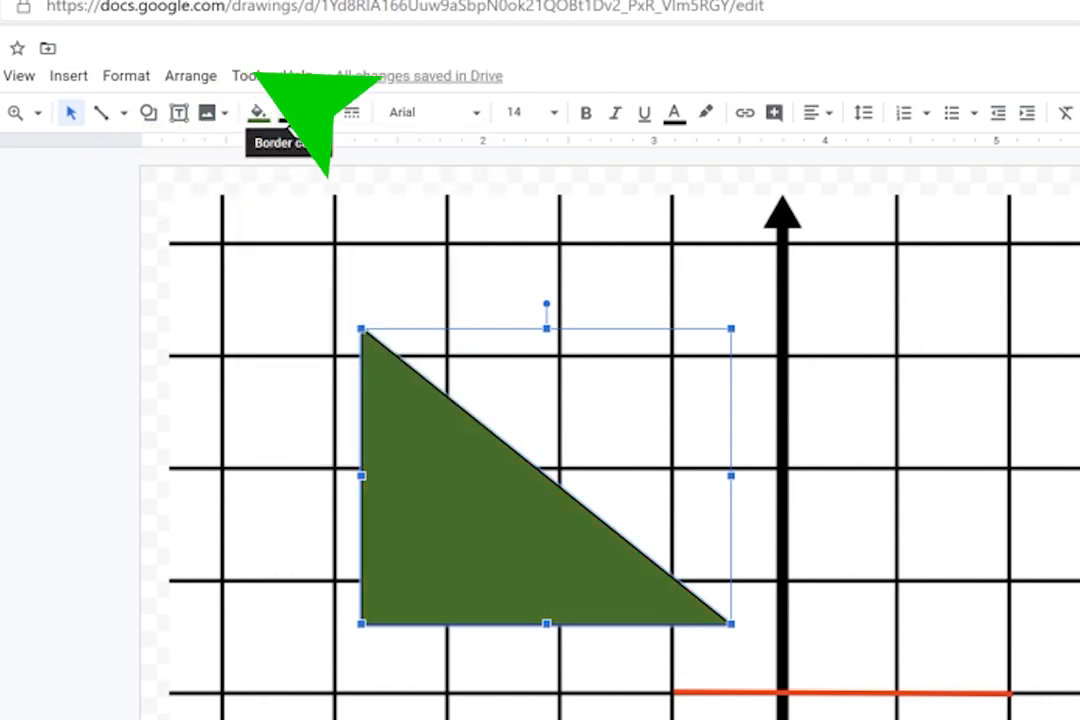
left_click(289, 113)
left_click(320, 209)
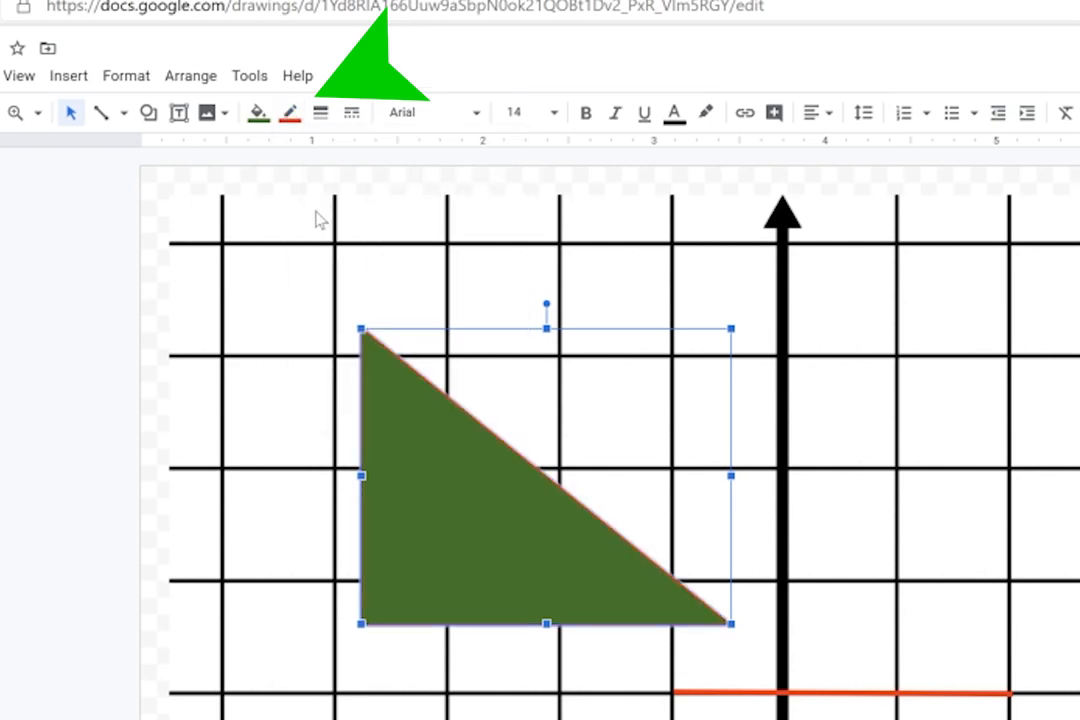
left_click(112, 412)
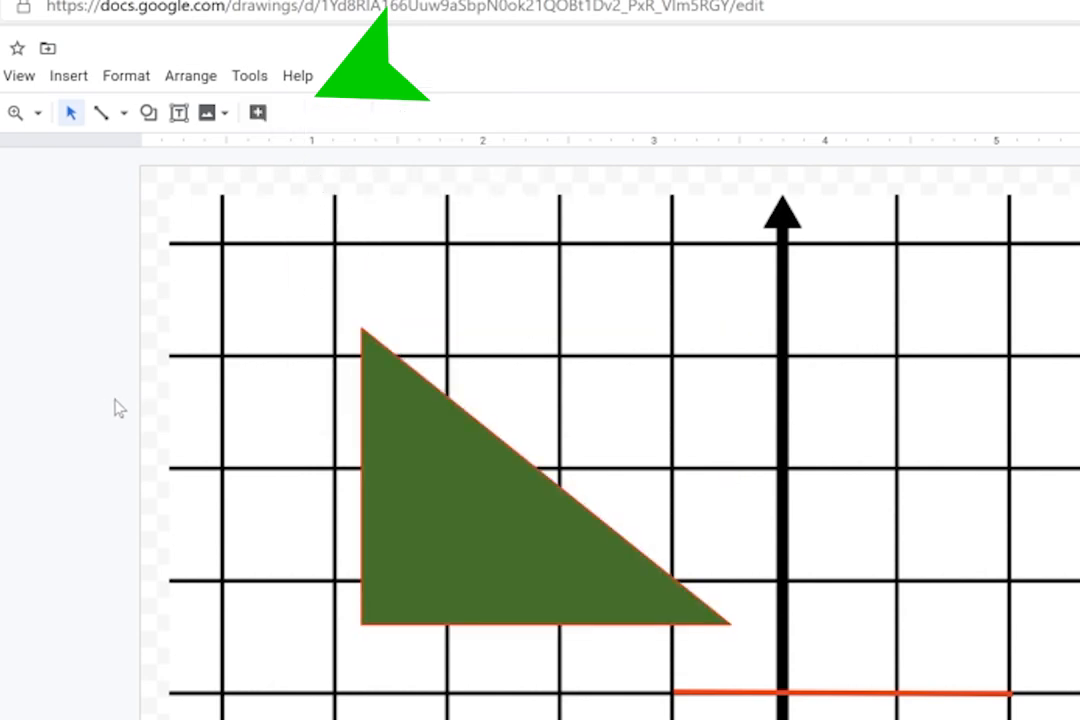
Add a text box in the blank area beside the graph reading "This is part of", with "My answer. It is awesome and amazing" on a new line
left_click(177, 113)
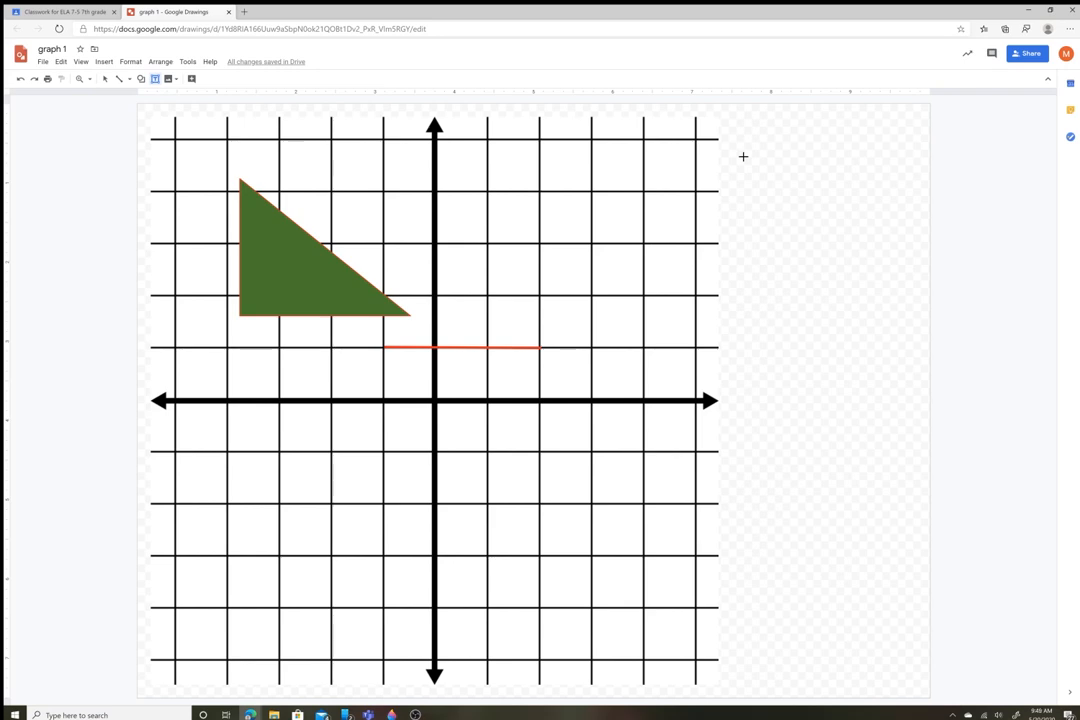
left_click_drag(743, 156, 858, 222)
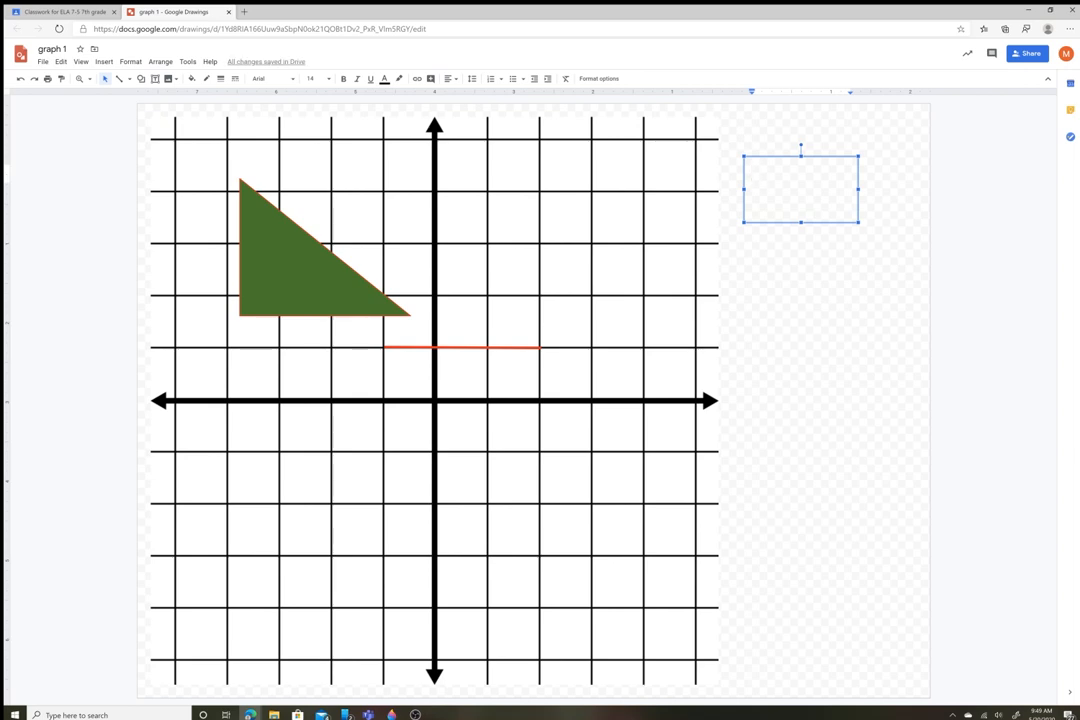
type("This is part of")
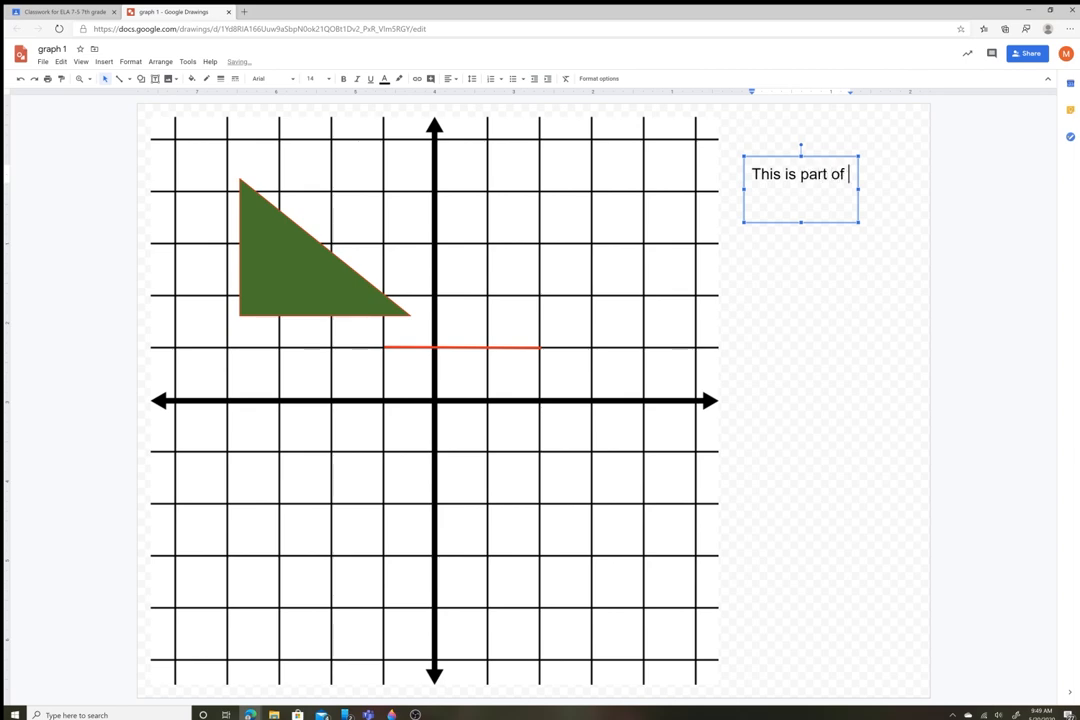
key("BackSpace")
key("Return")
type("My answe")
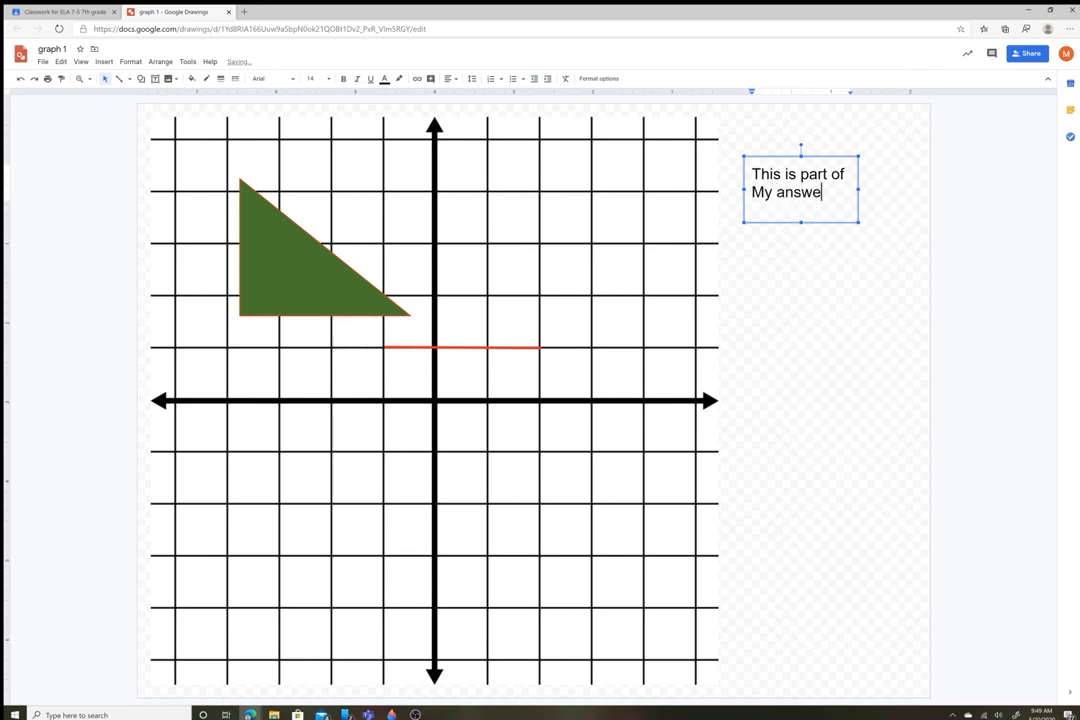
type("r. Iti")
key("BackSpace")
type("is awesom")
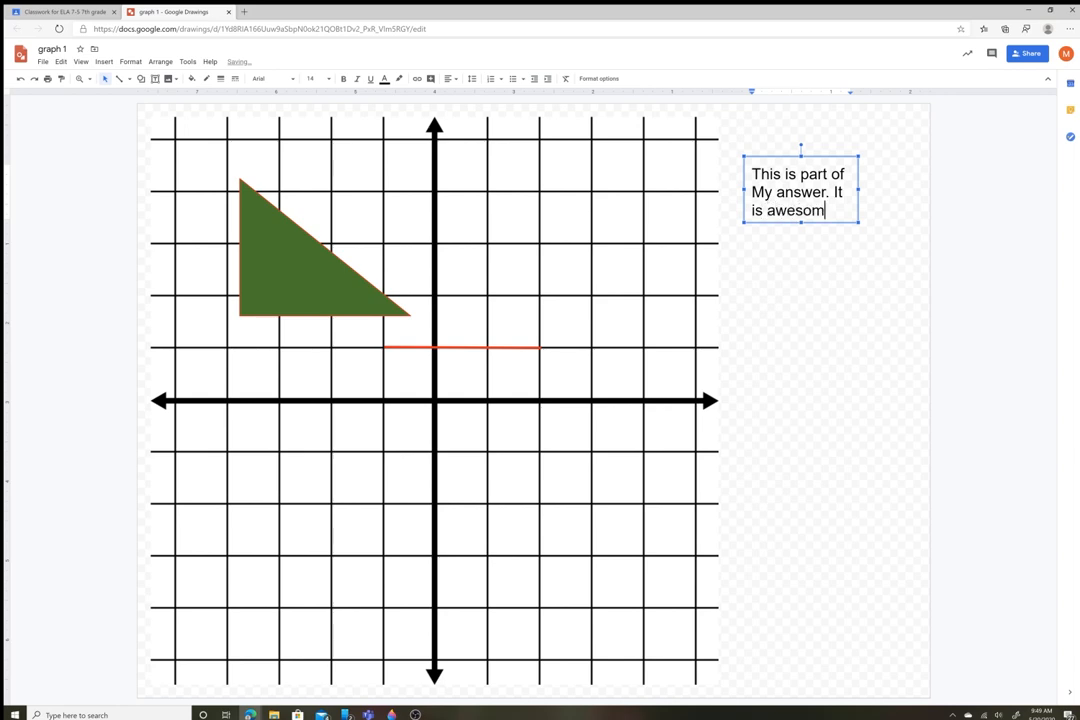
type("e and amazing")
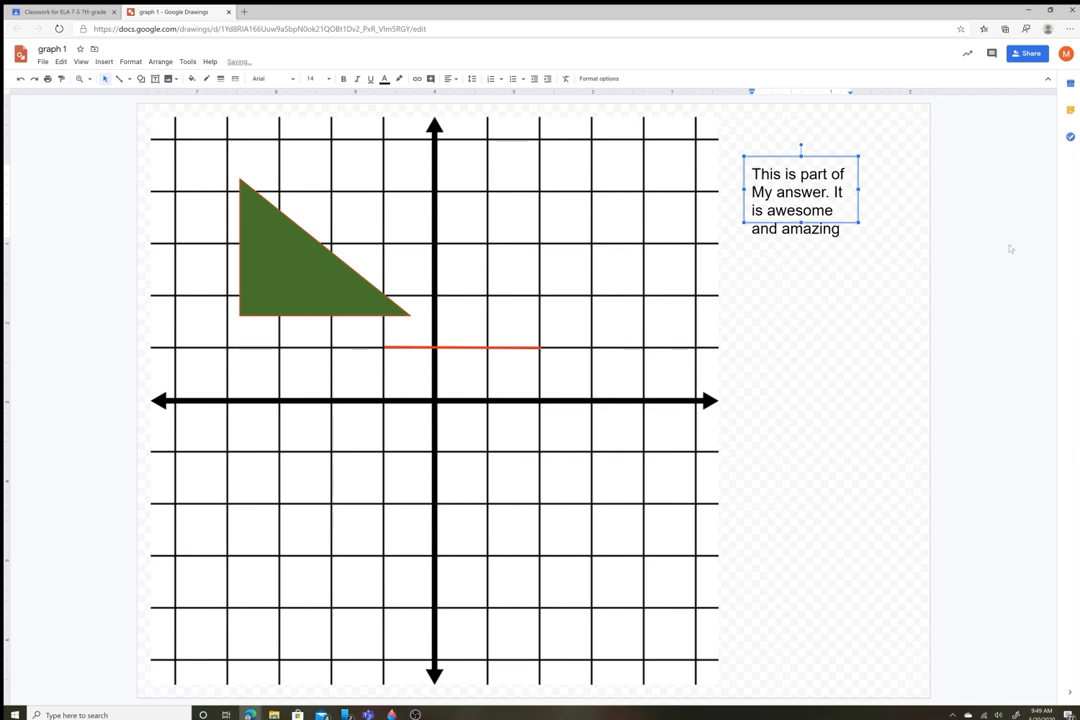
left_click(954, 253)
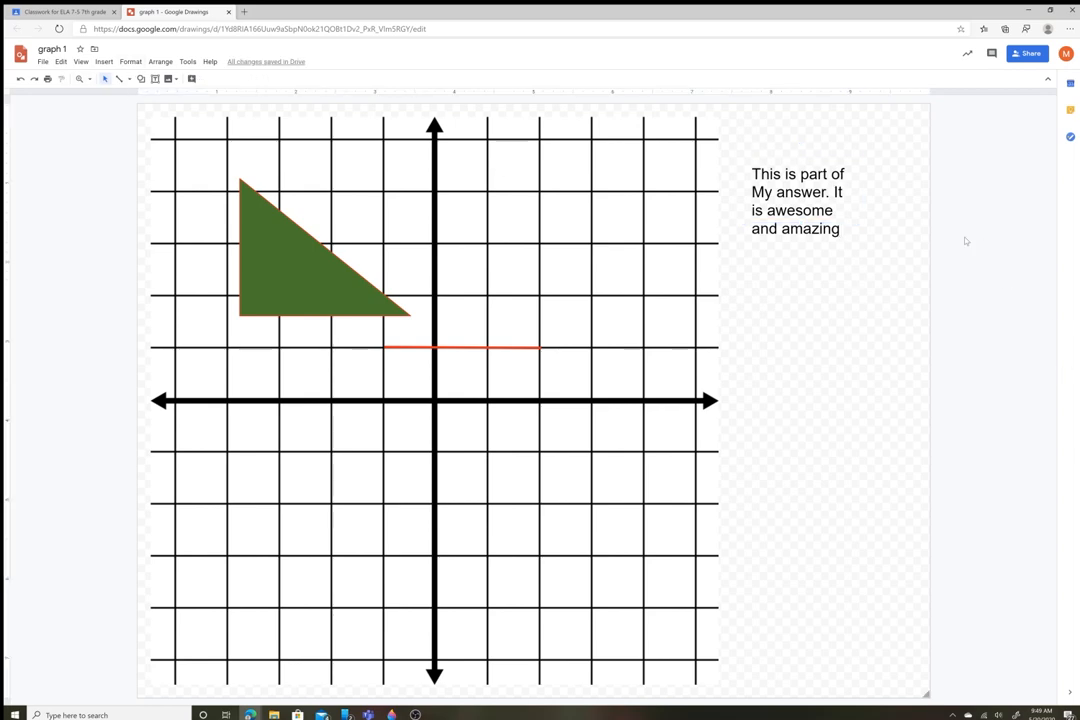
Widen the answer text box past the canvas edge and enlarge the green triangle toward the graph's upper-left corner
left_click(803, 228)
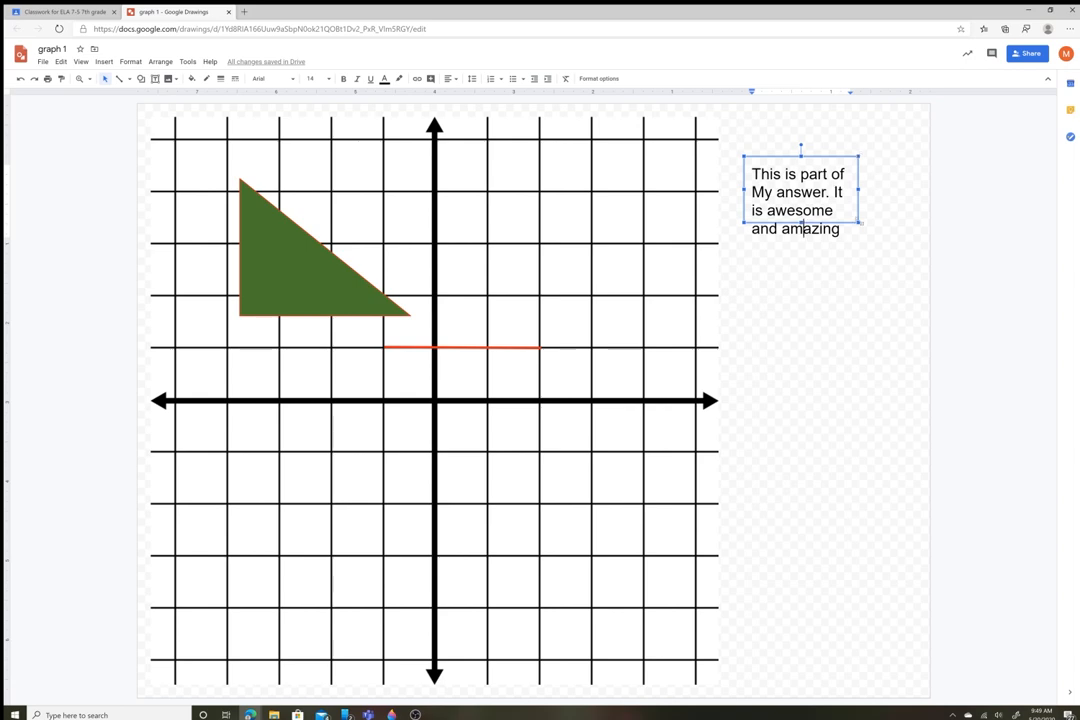
left_click_drag(859, 222, 968, 191)
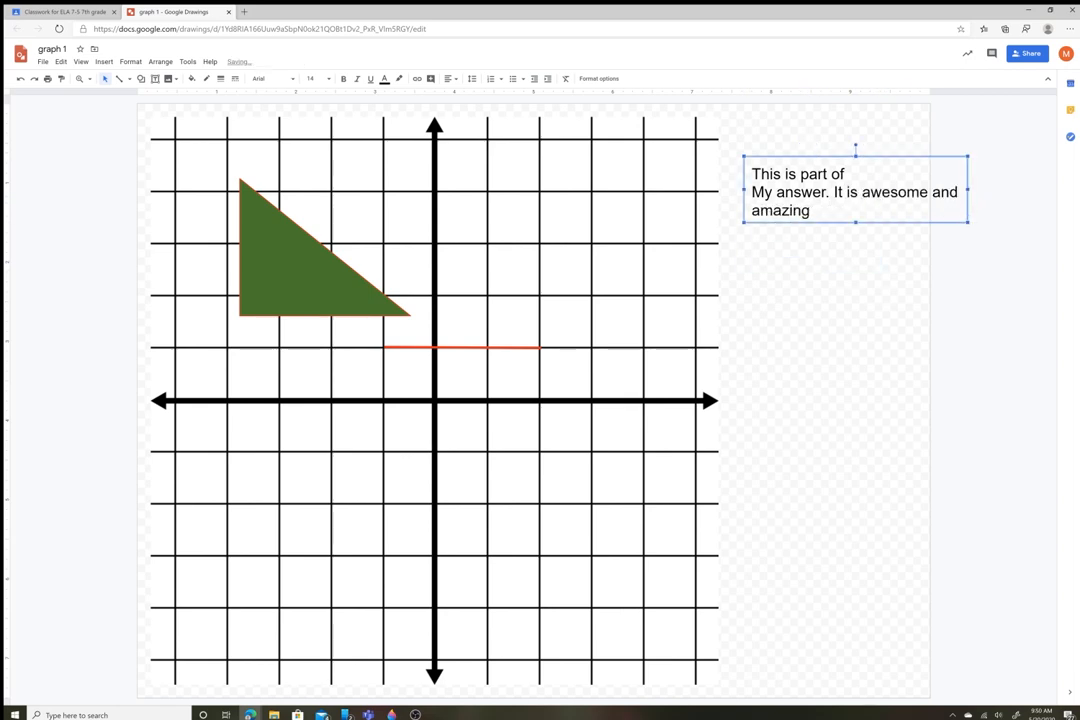
left_click(252, 242)
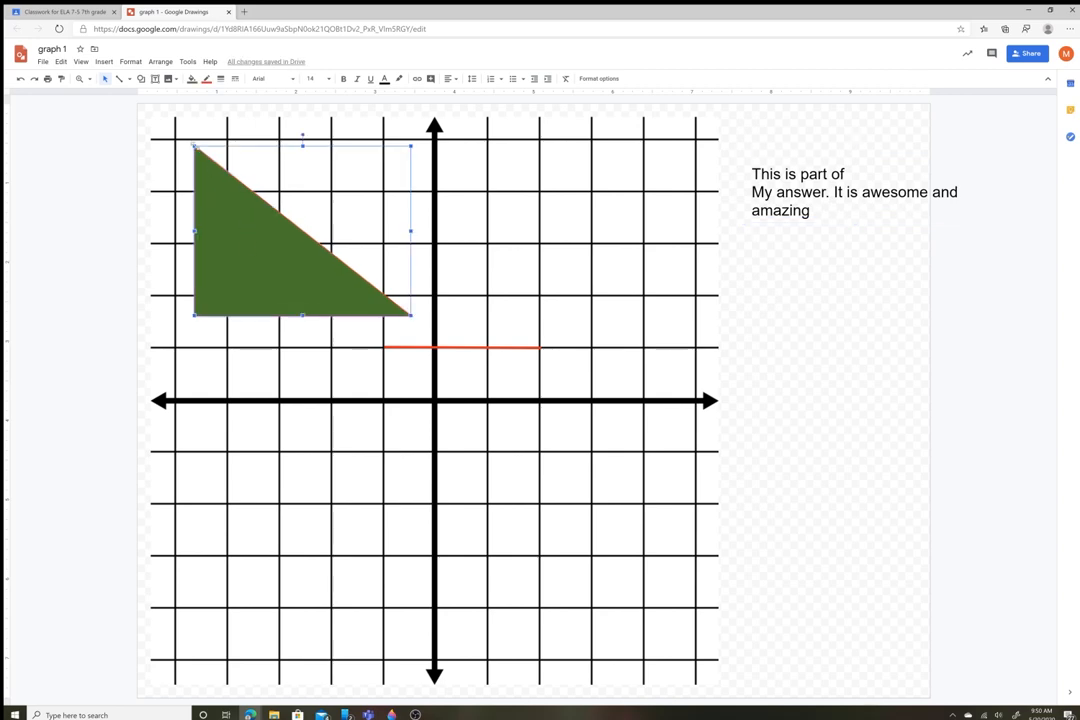
Lengthen and tilt the red line by moving its endpoints outward so it rises from just above the horizontal axis across the vertical axis
left_click(455, 350)
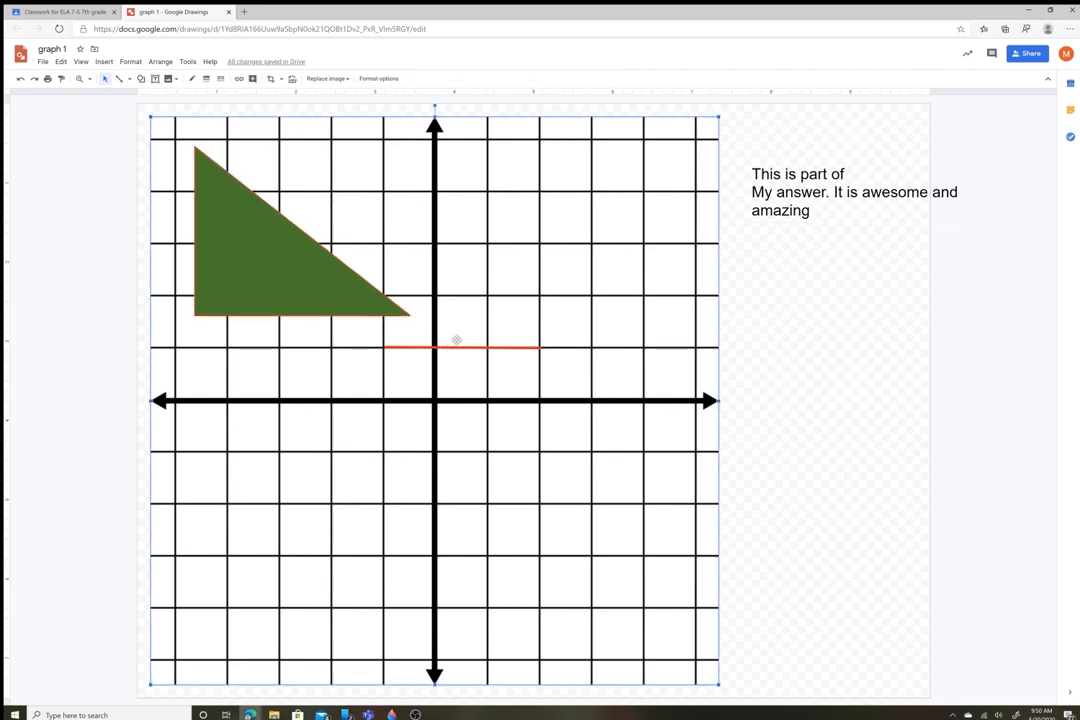
left_click(453, 348)
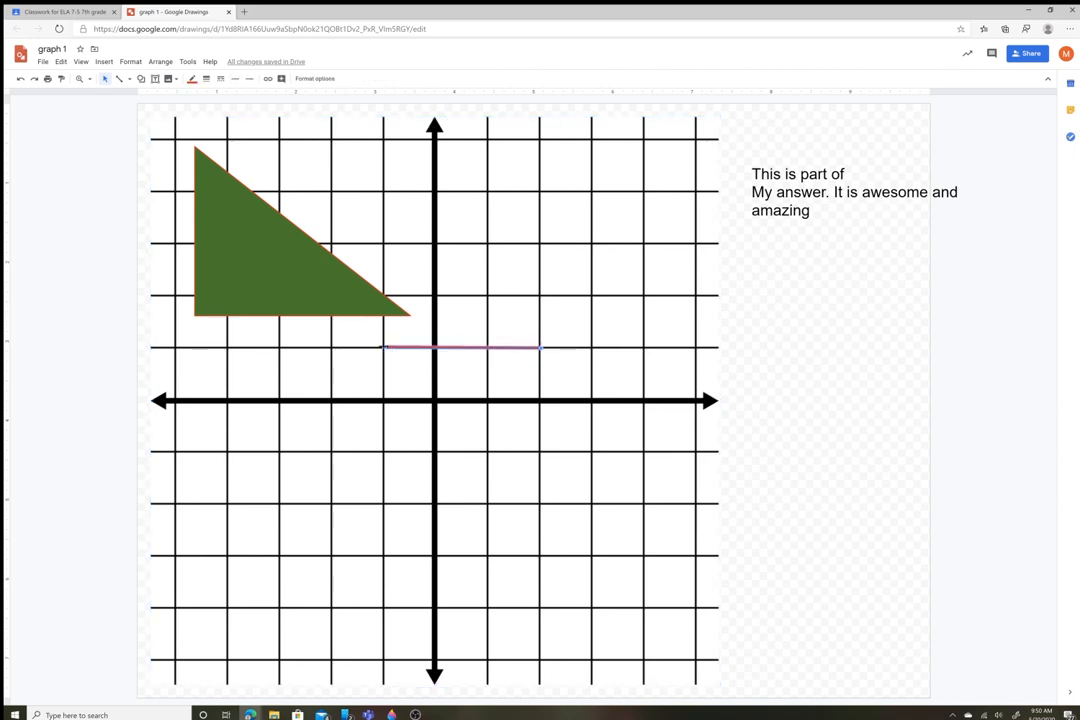
left_click_drag(385, 347, 300, 388)
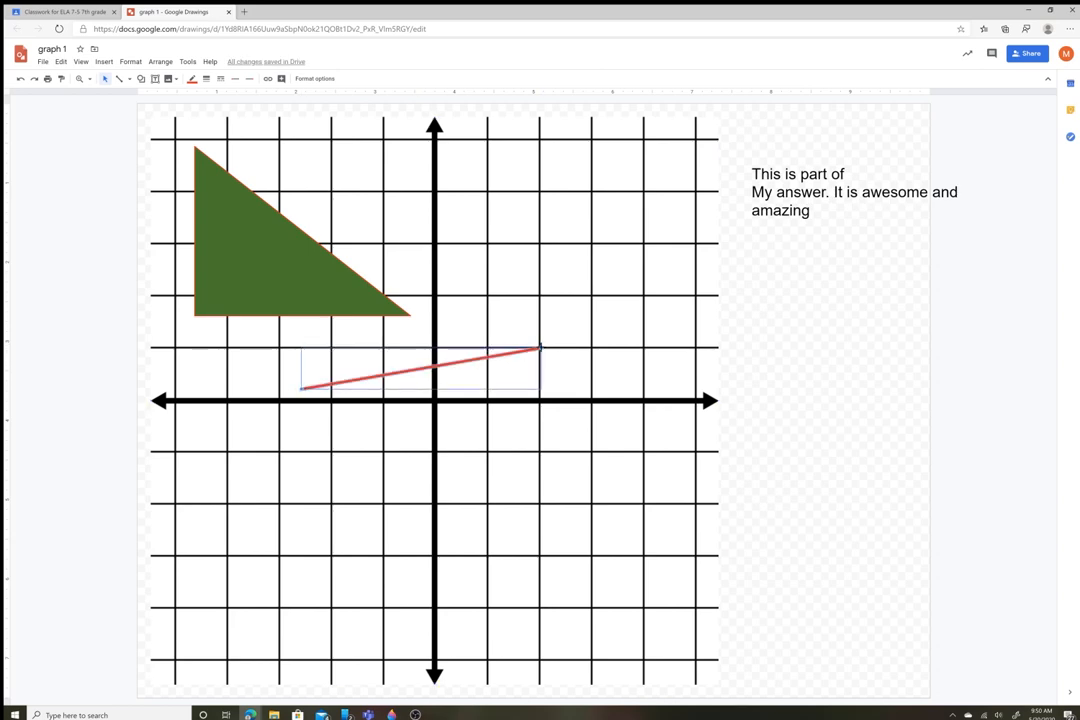
left_click_drag(540, 350, 605, 293)
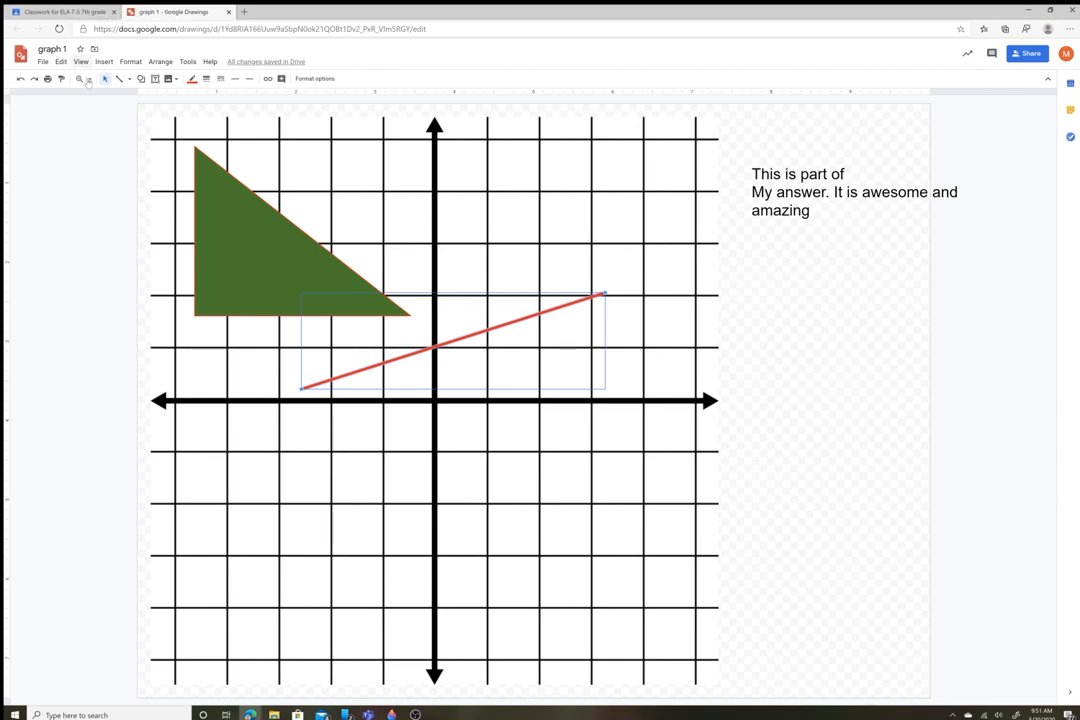
Insert the image "graph example.gif" from the computer's Camera Roll folder into the drawing
left_click(170, 82)
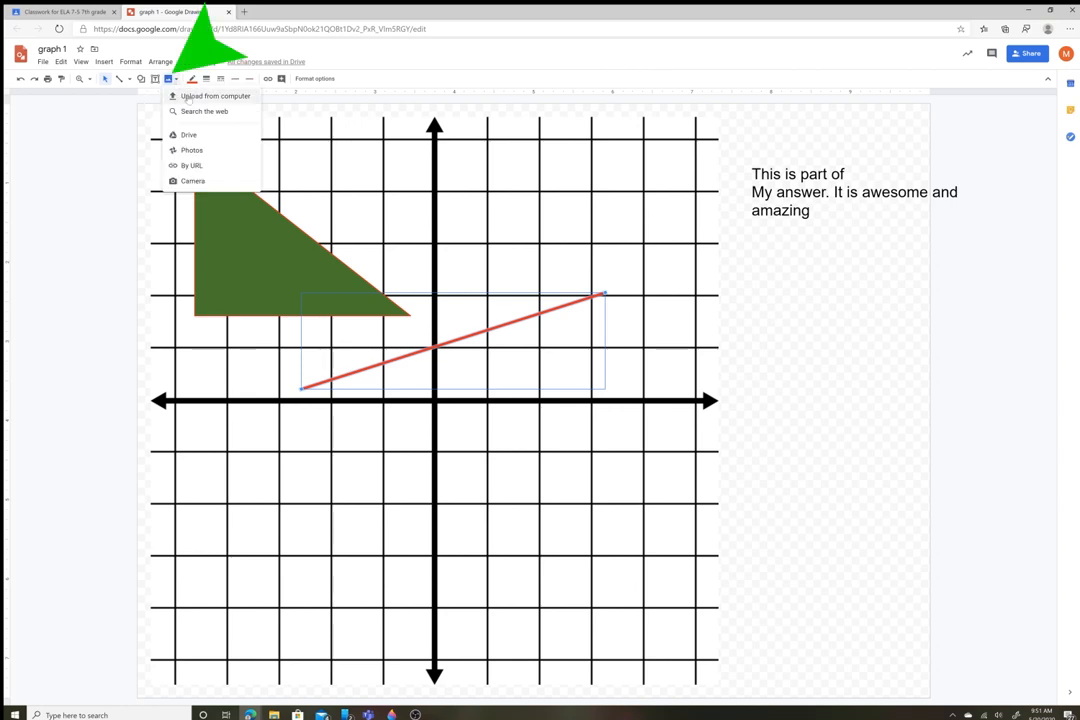
left_click(188, 97)
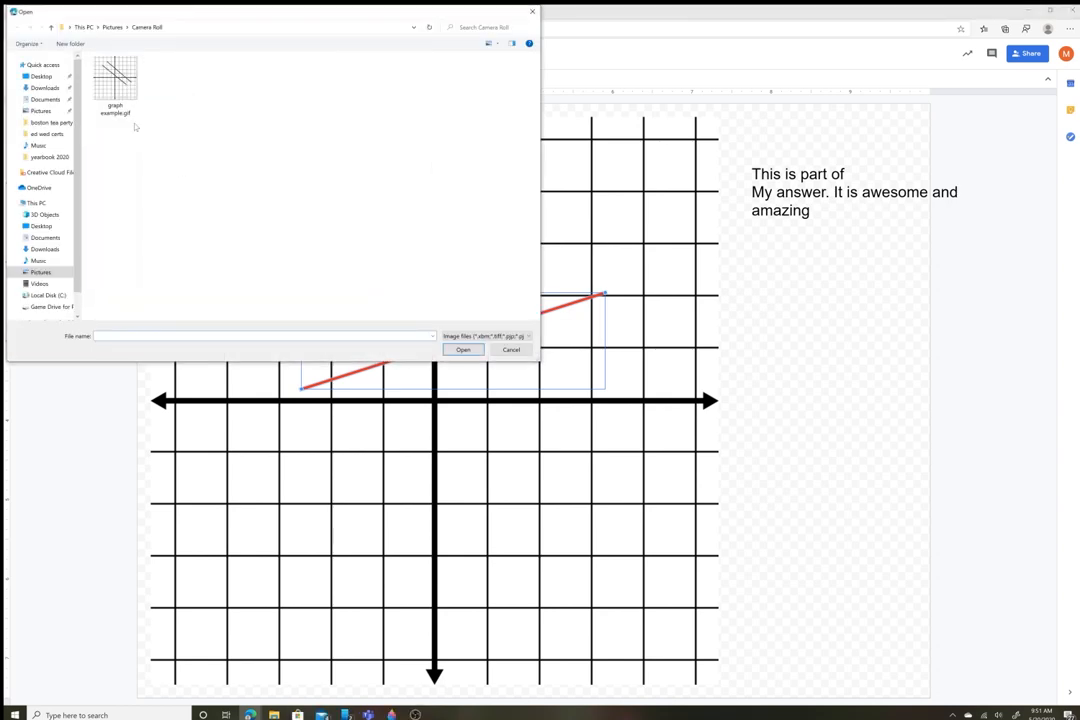
left_click(119, 87)
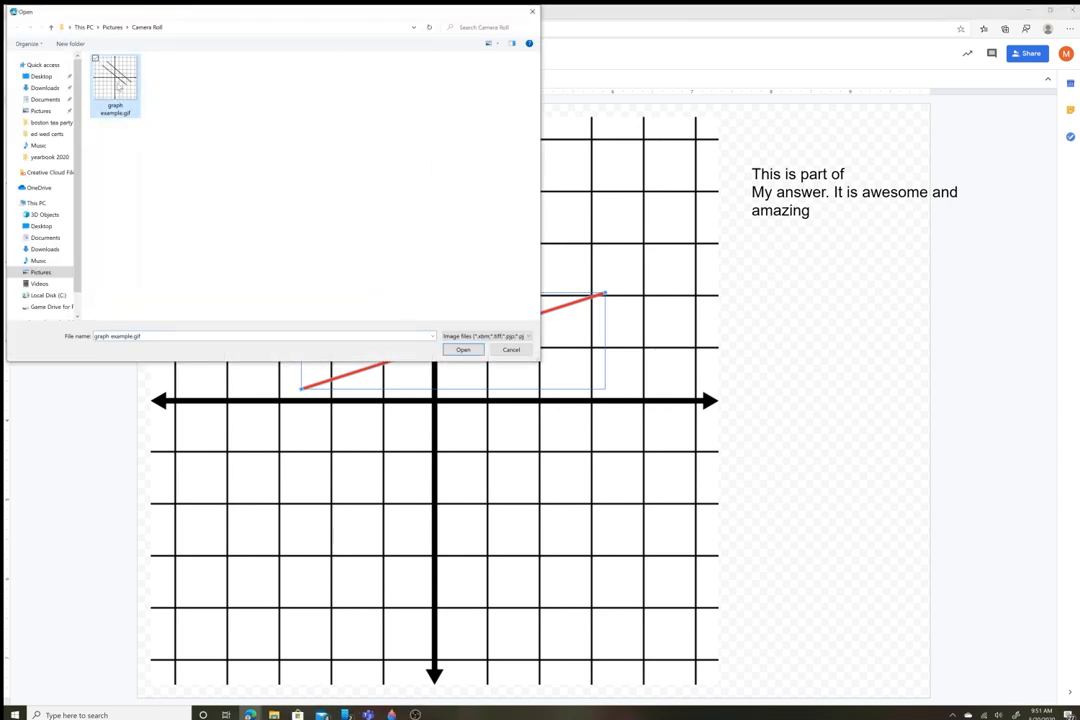
left_click(463, 349)
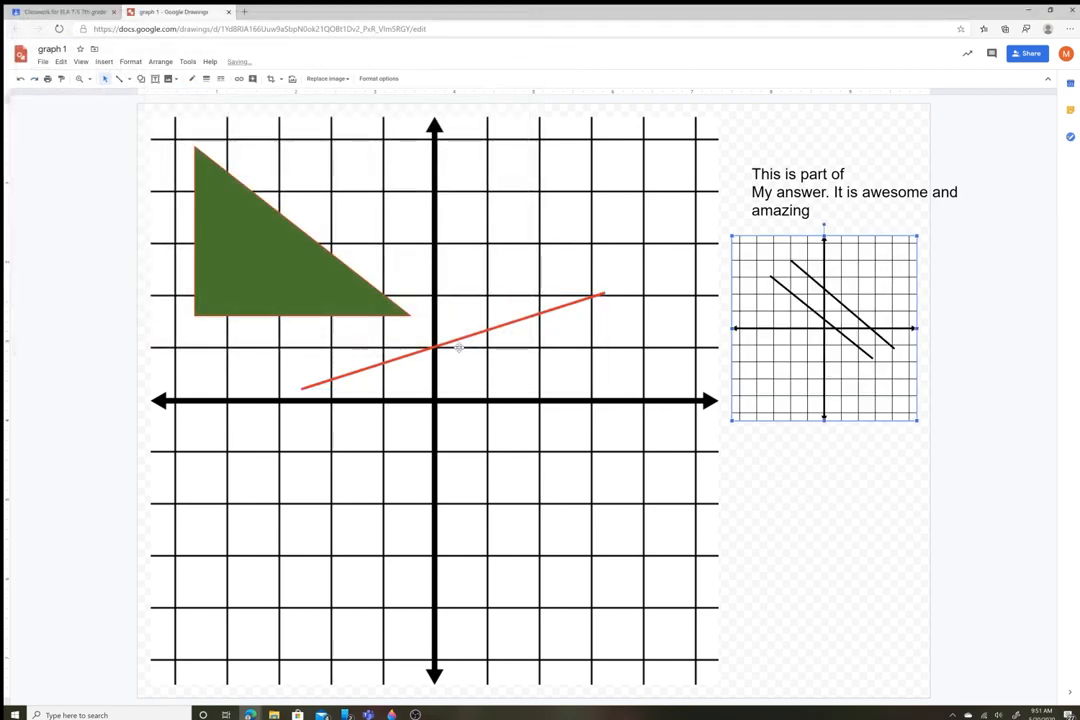
Align the inserted example image with the original graph's upper-left corner, enlarge it to cover the whole graph, and deselect it
left_click_drag(751, 345, 174, 210)
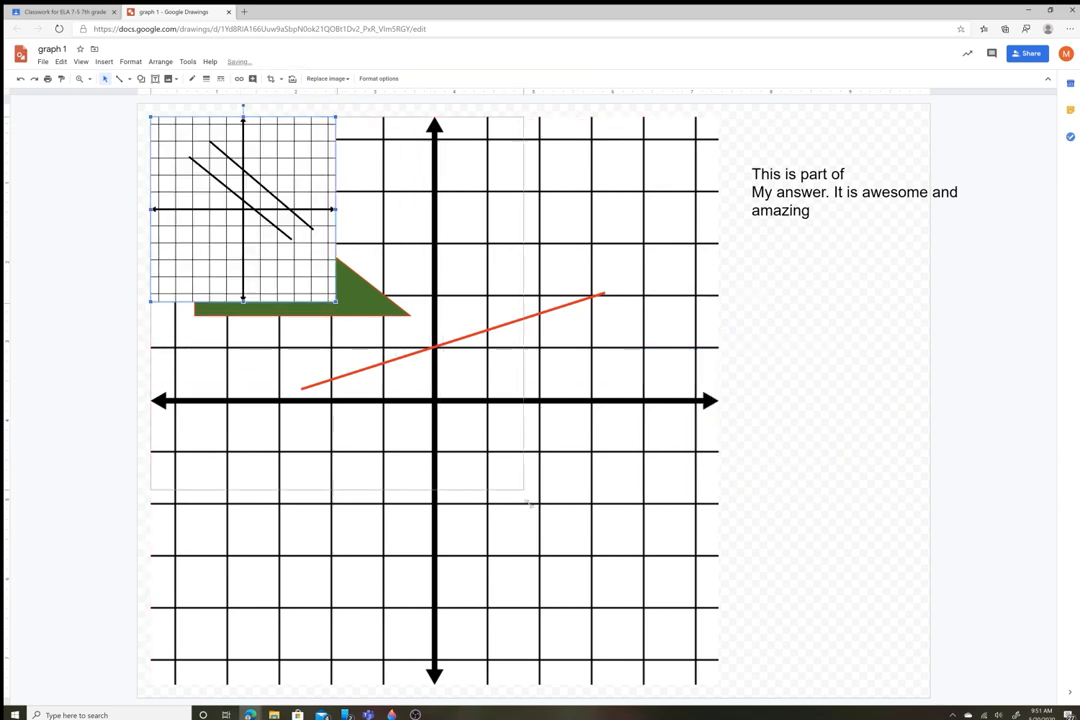
left_click_drag(706, 690, 718, 686)
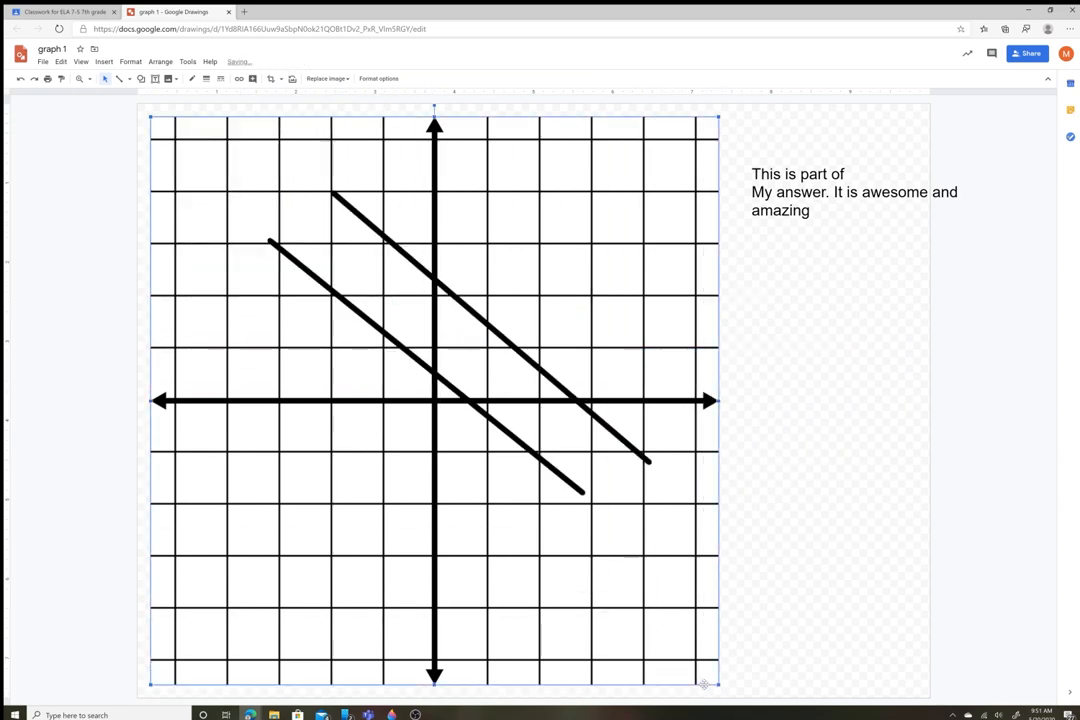
left_click(822, 537)
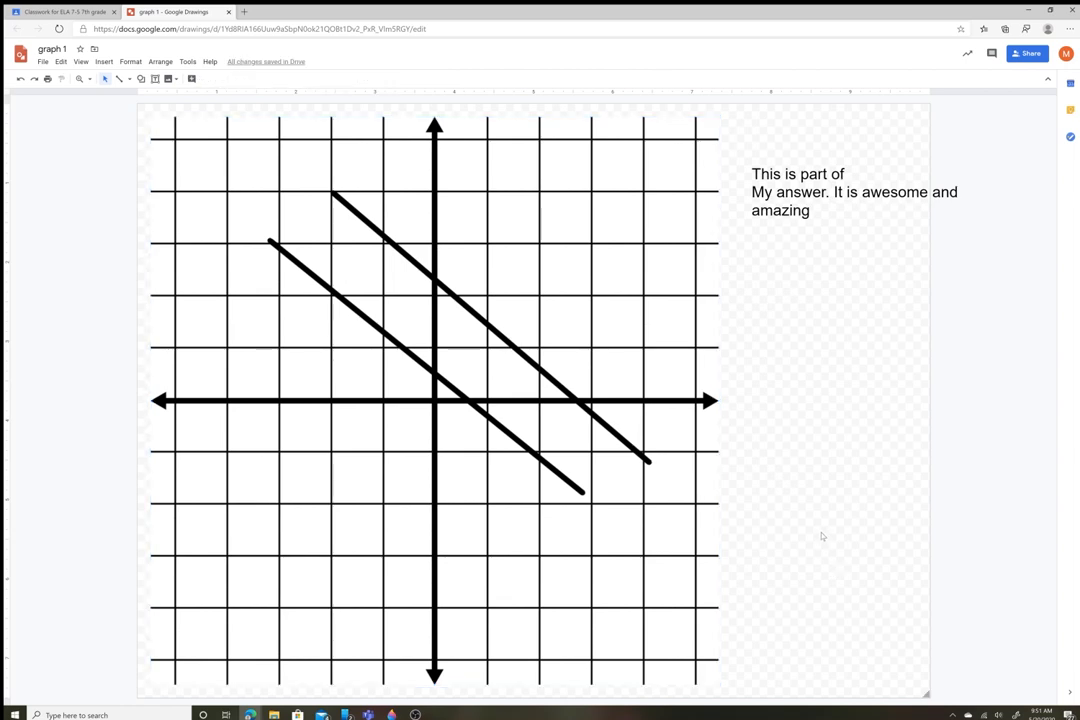